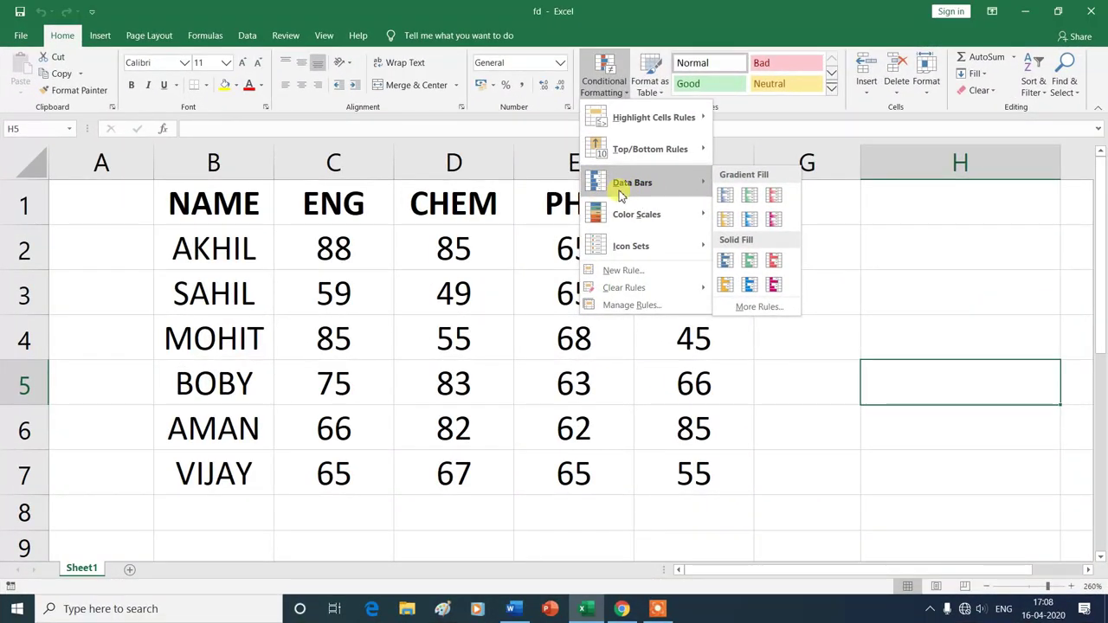
Preview the Data Bars, Color Scales and Icon Sets galleries, then dismiss the menu without applying any.
mouse_move(642, 222)
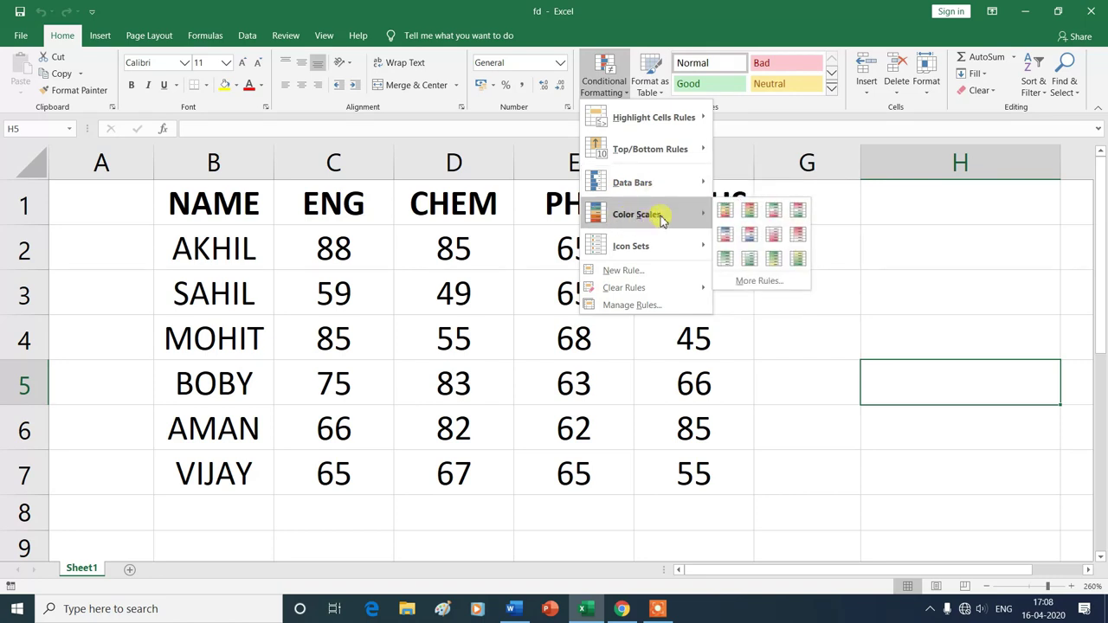
mouse_move(637, 247)
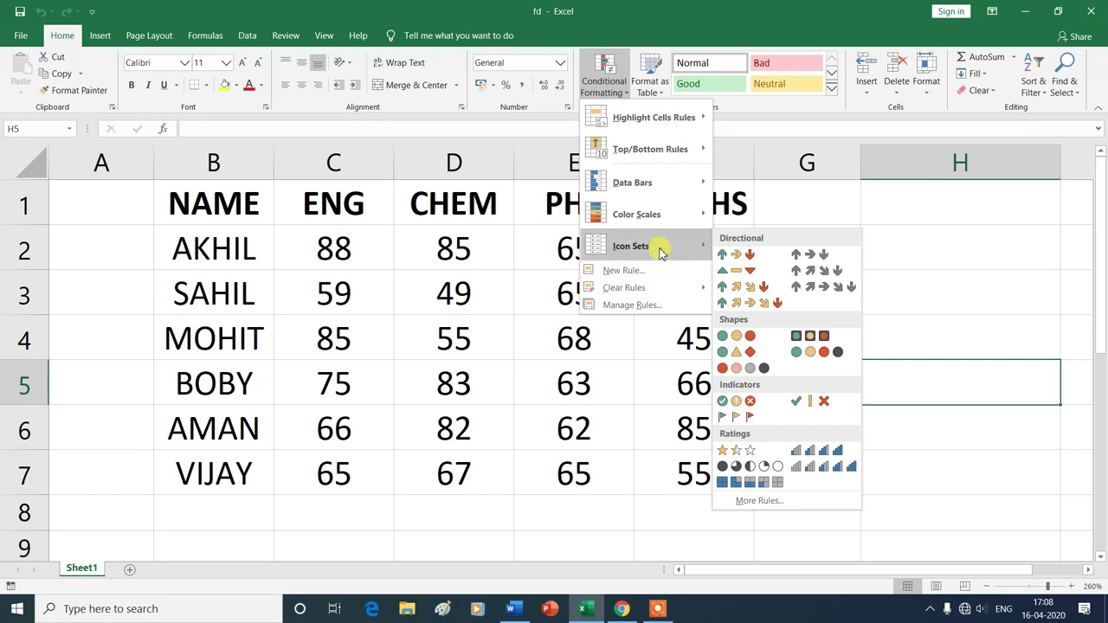
mouse_move(658, 186)
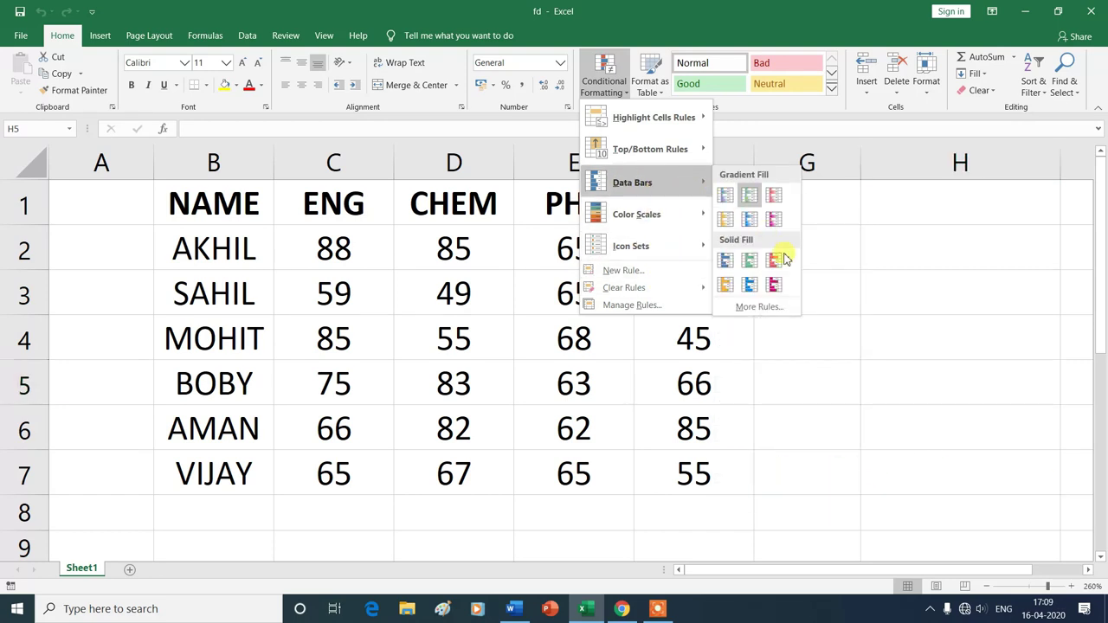
click(573, 545)
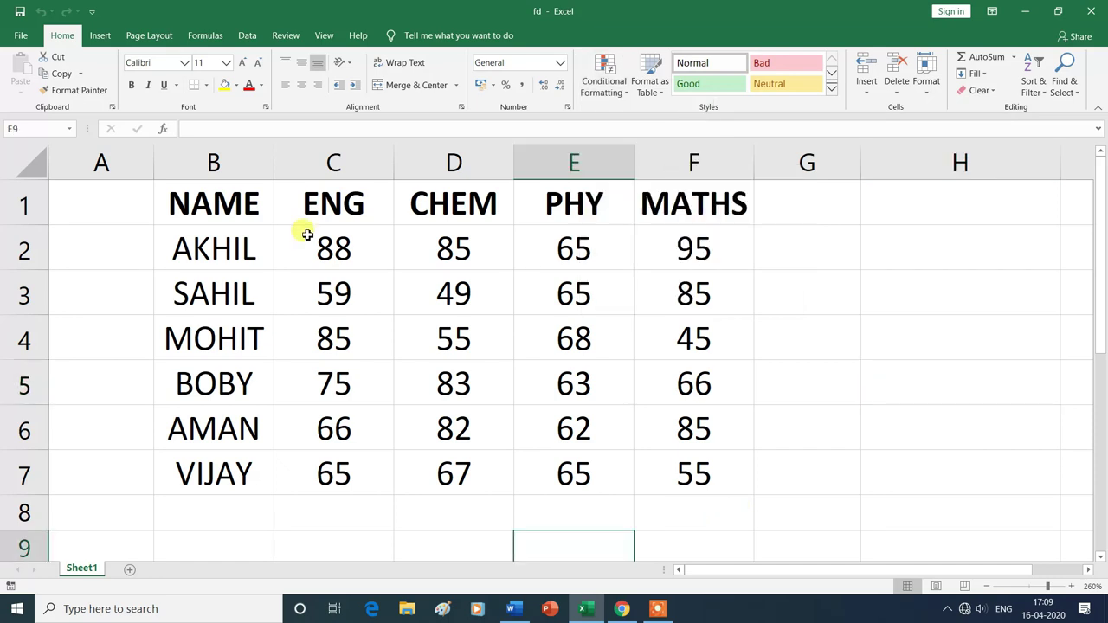
Select the marks in C2:F7 and apply Light Blue gradient data bars.
drag(307, 234, 629, 471)
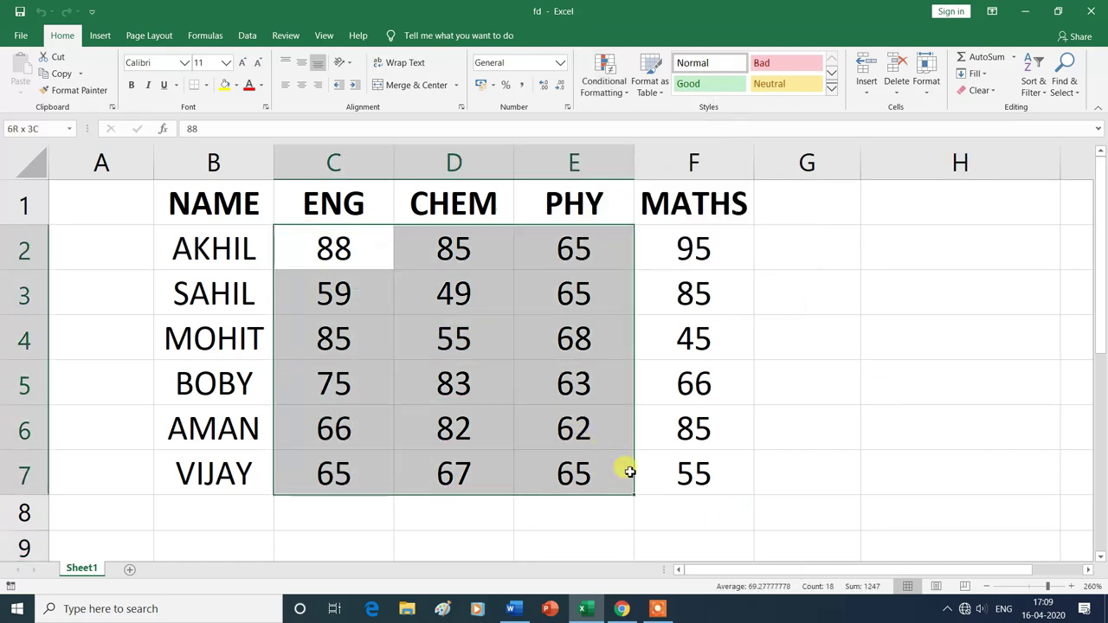
drag(630, 472, 657, 479)
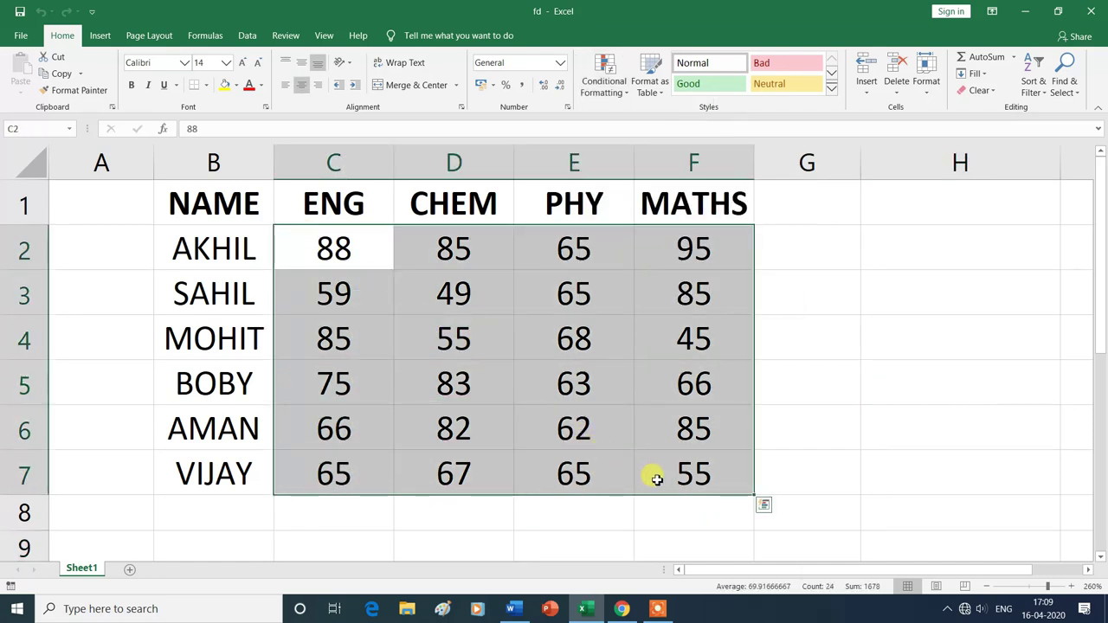
click(628, 97)
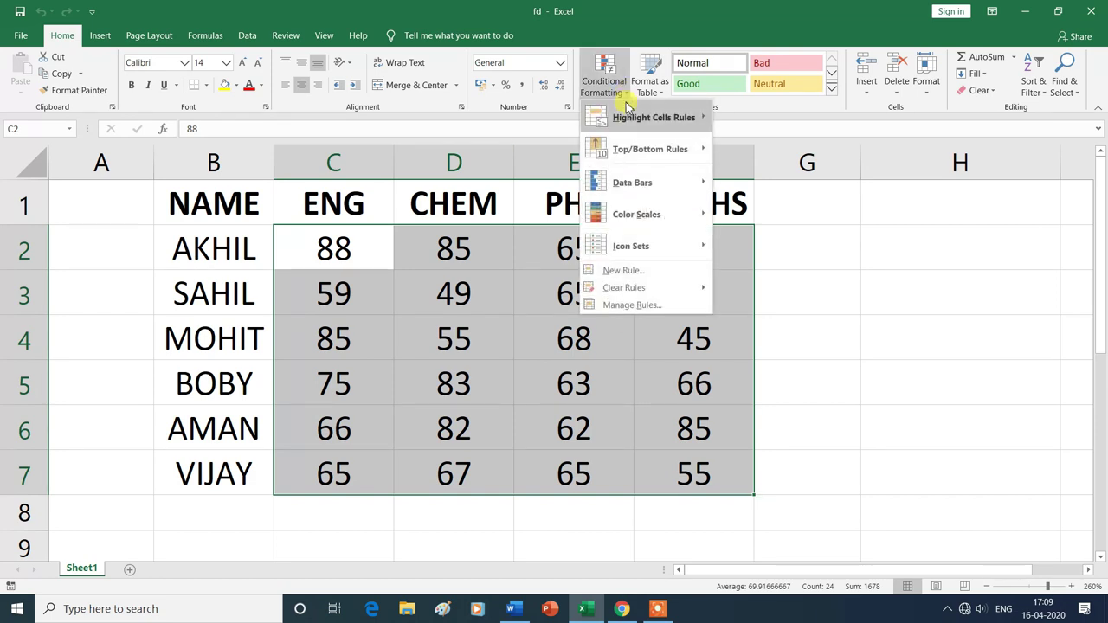
mouse_move(640, 189)
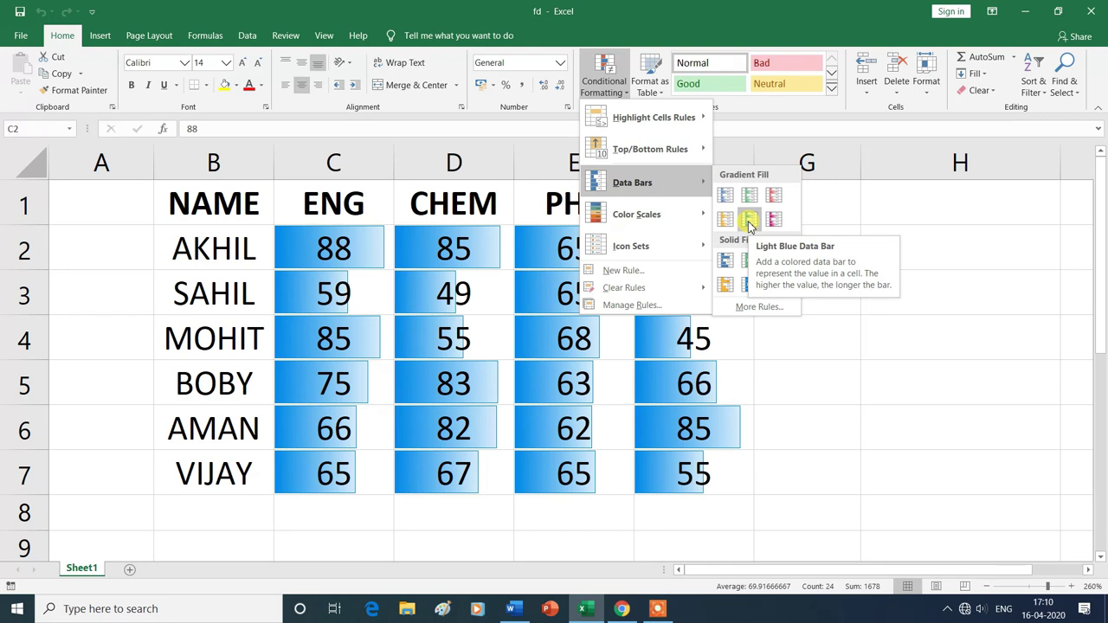
click(750, 223)
click(853, 368)
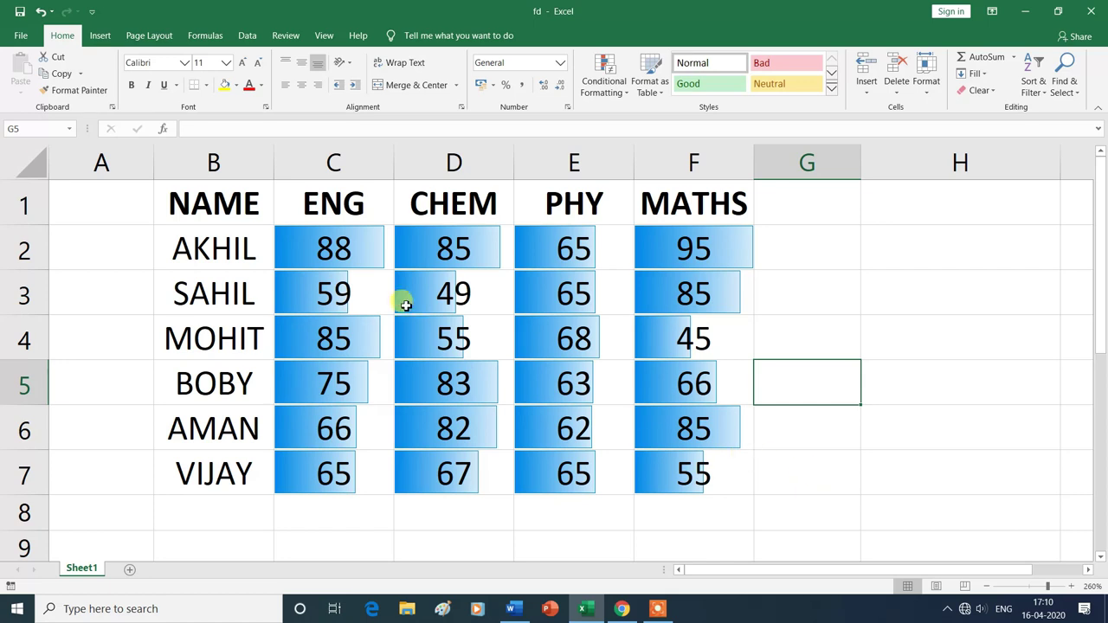
Reselect C2:F7 and switch the marks to the solid-fill Red Data Bar.
mouse_move(299, 239)
mouse_down()
mouse_move(678, 449)
mouse_move(680, 467)
mouse_up()
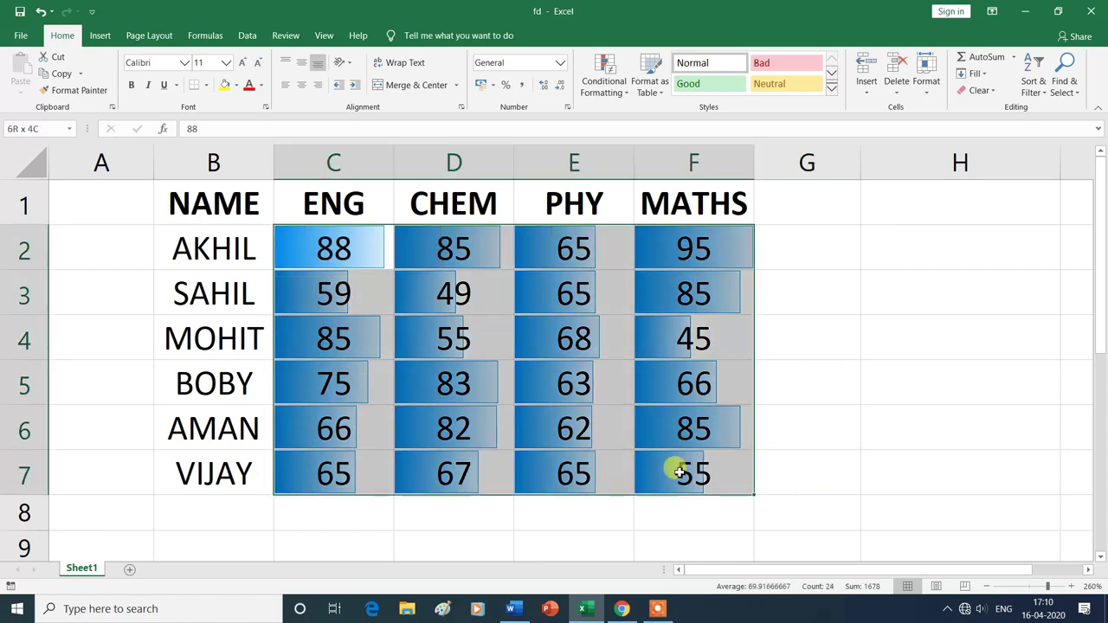
click(625, 93)
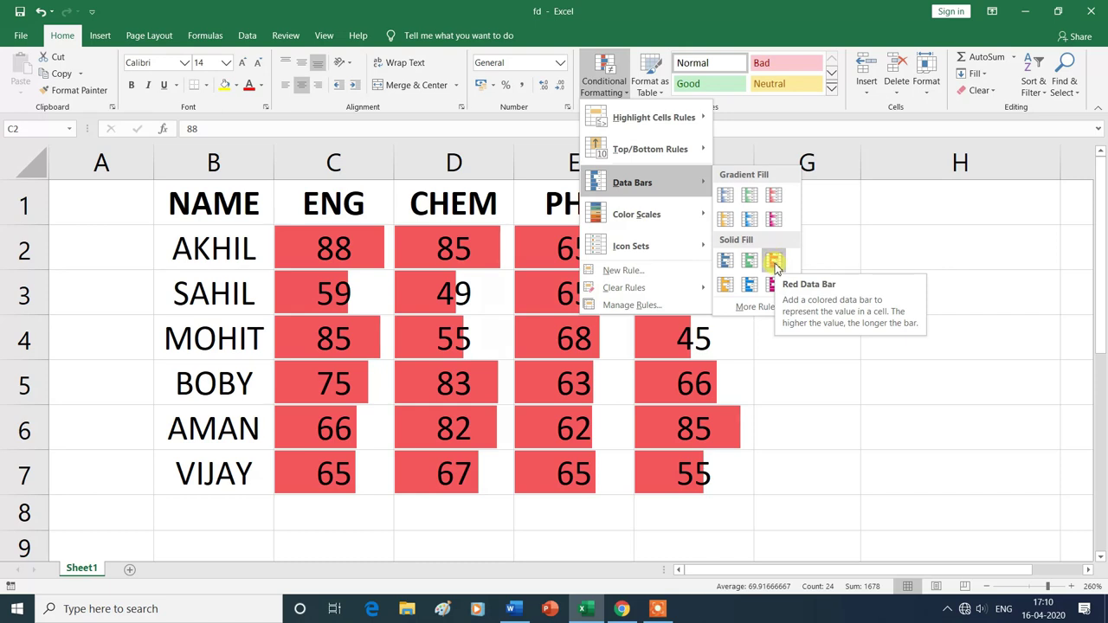
click(775, 264)
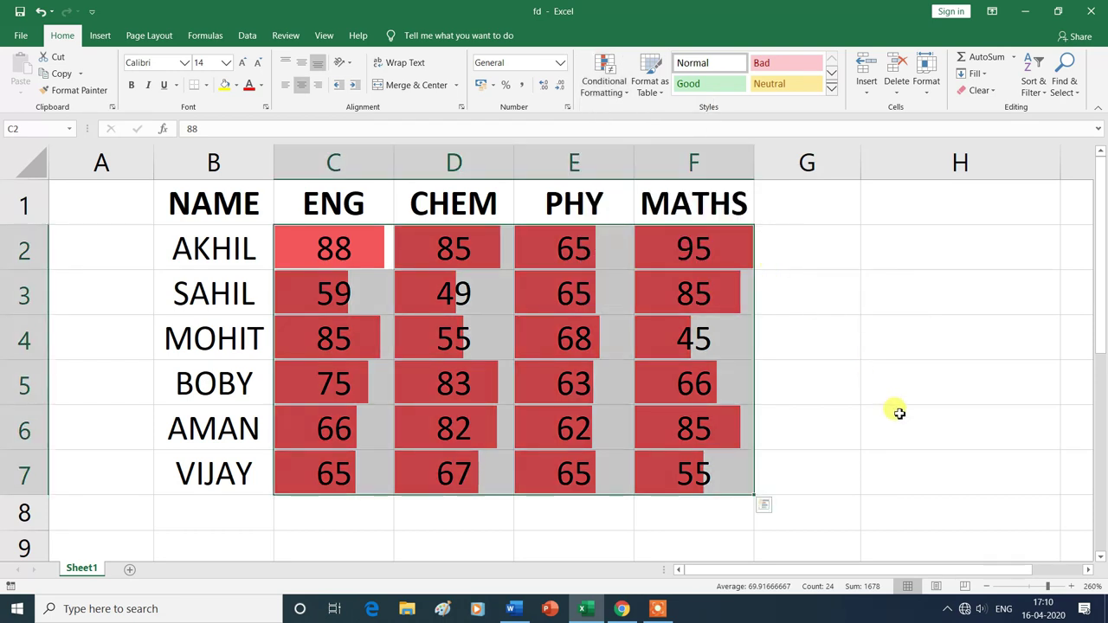
Select C2:F7 and use Clear Rules from Selected Cells to remove the red data bars.
click(897, 413)
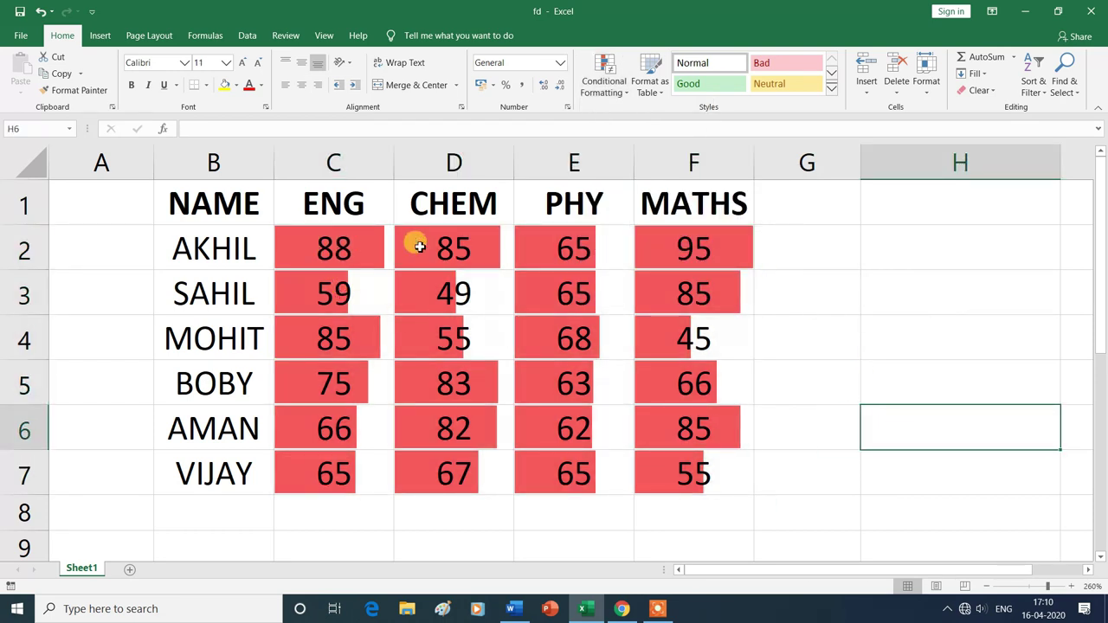
click(645, 538)
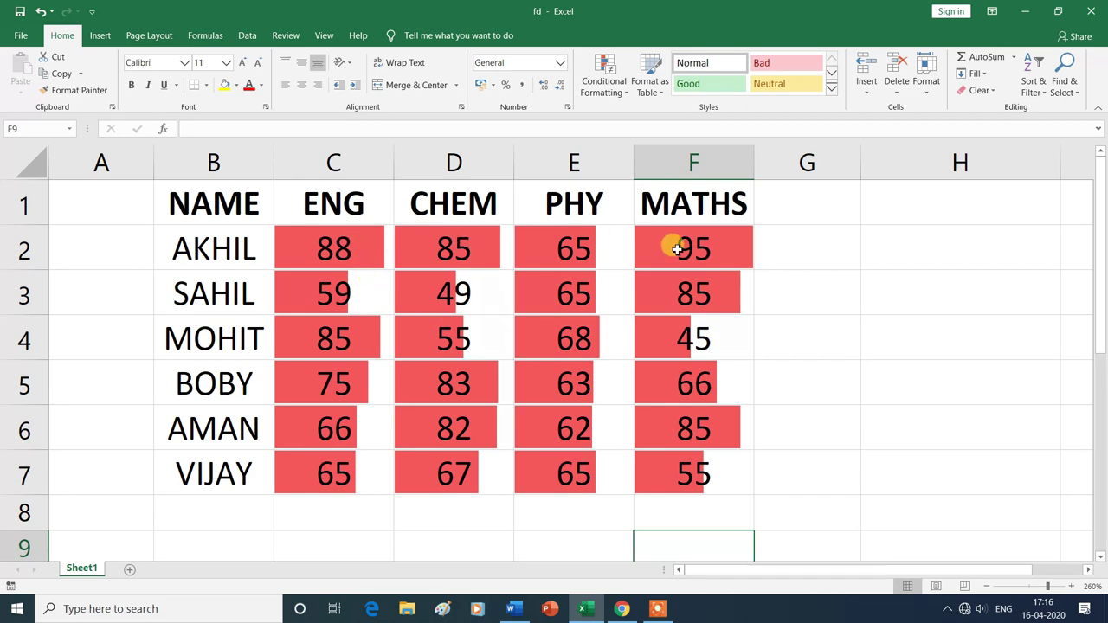
drag(306, 230, 701, 491)
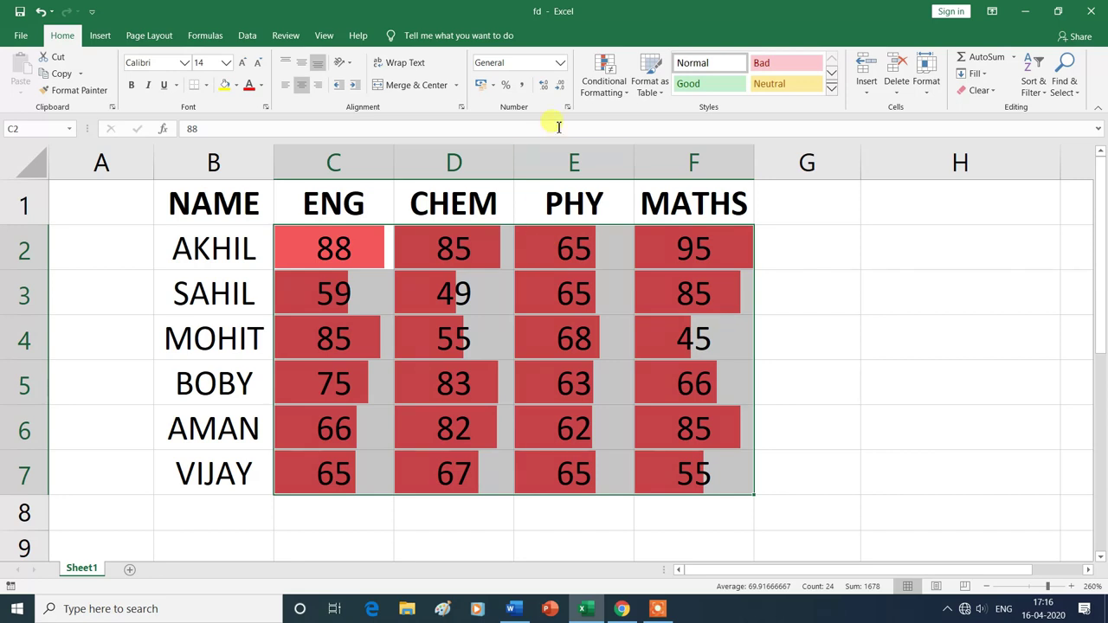
click(630, 93)
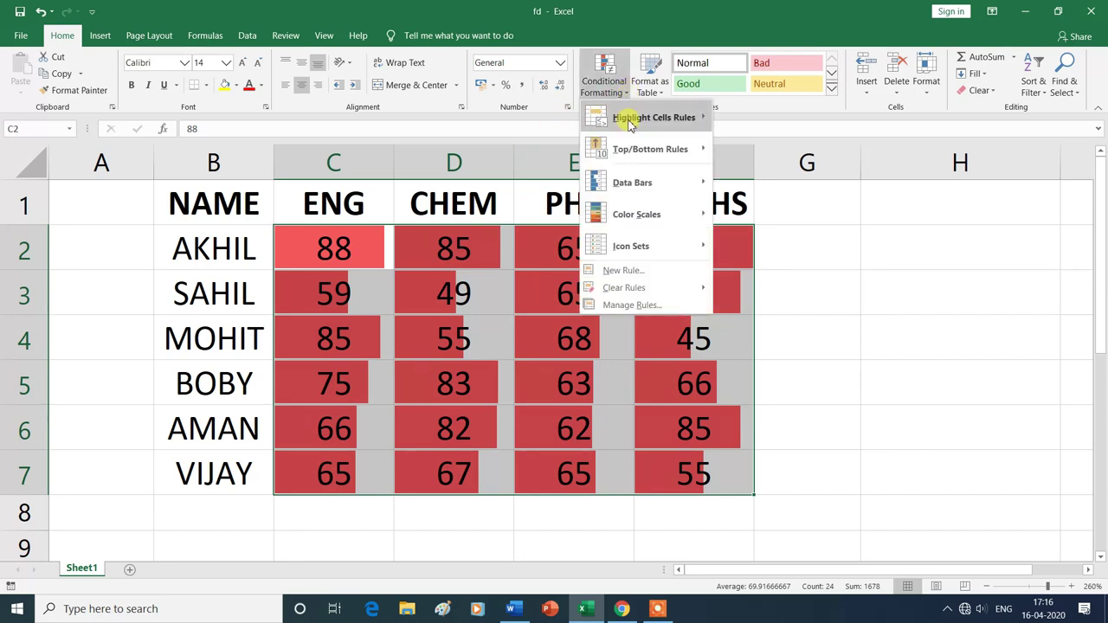
mouse_move(624, 290)
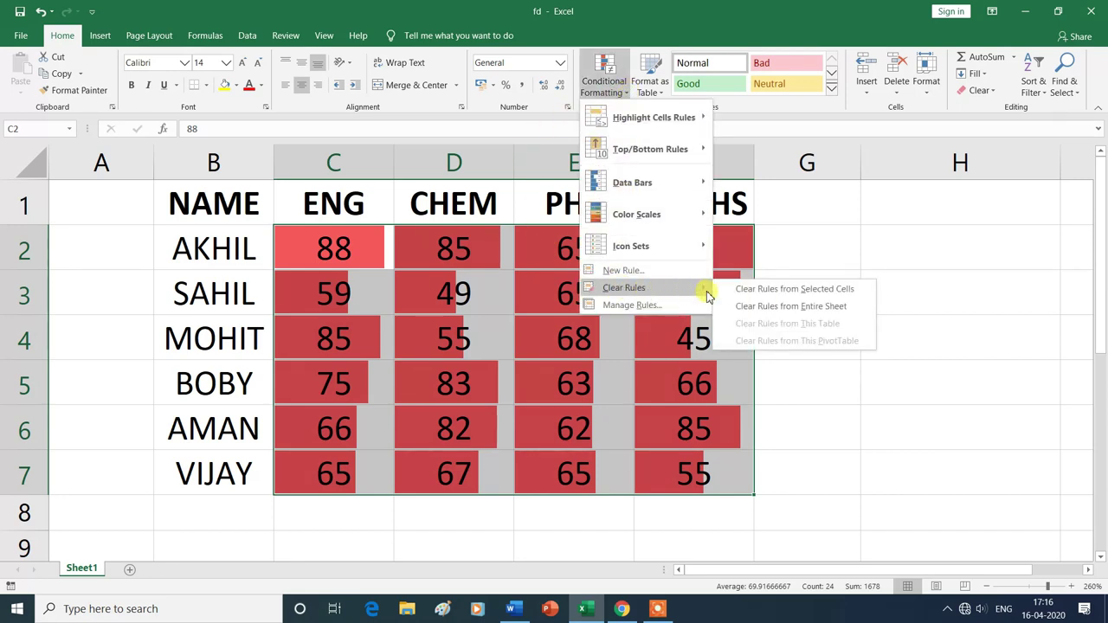
click(822, 289)
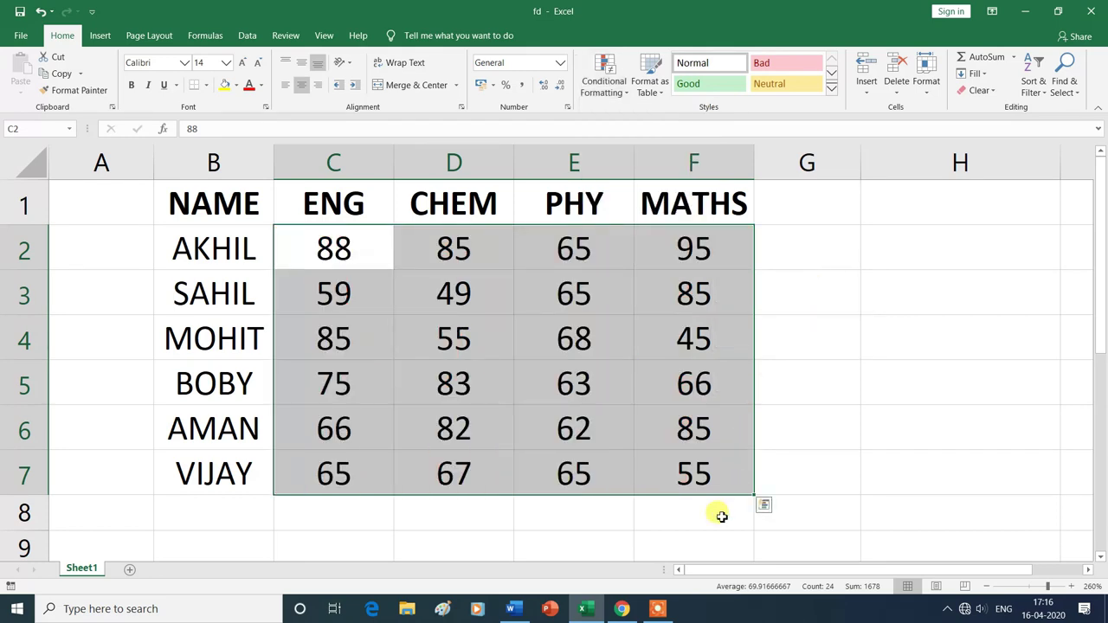
click(683, 546)
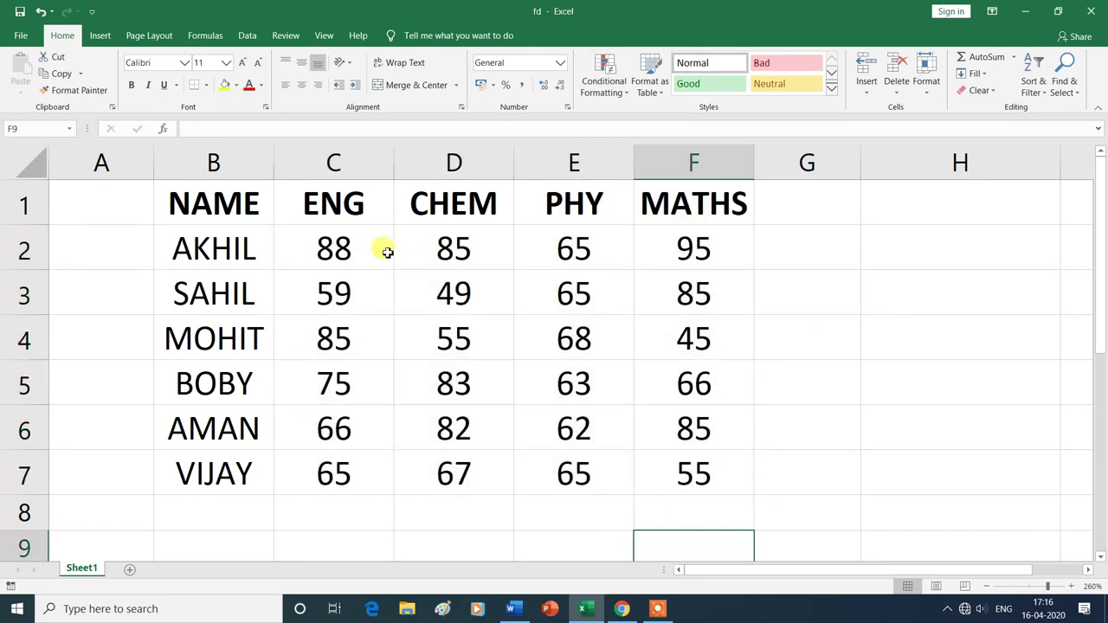
Create a new data bar rule for C2:F7 with Solid Fill and a purple bar colour.
drag(312, 238, 651, 475)
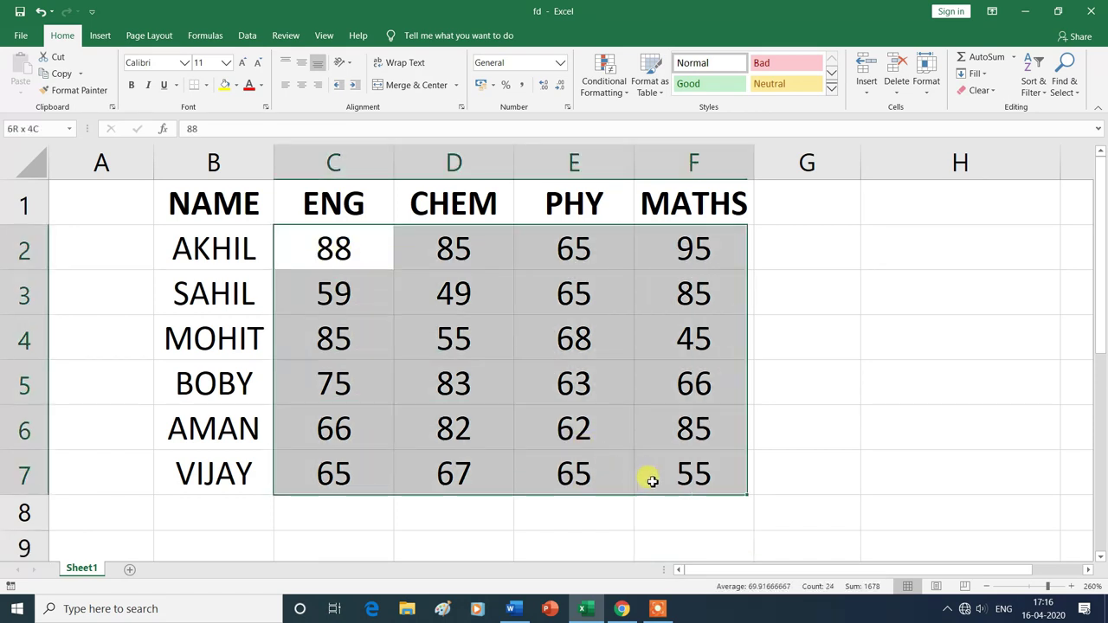
click(625, 90)
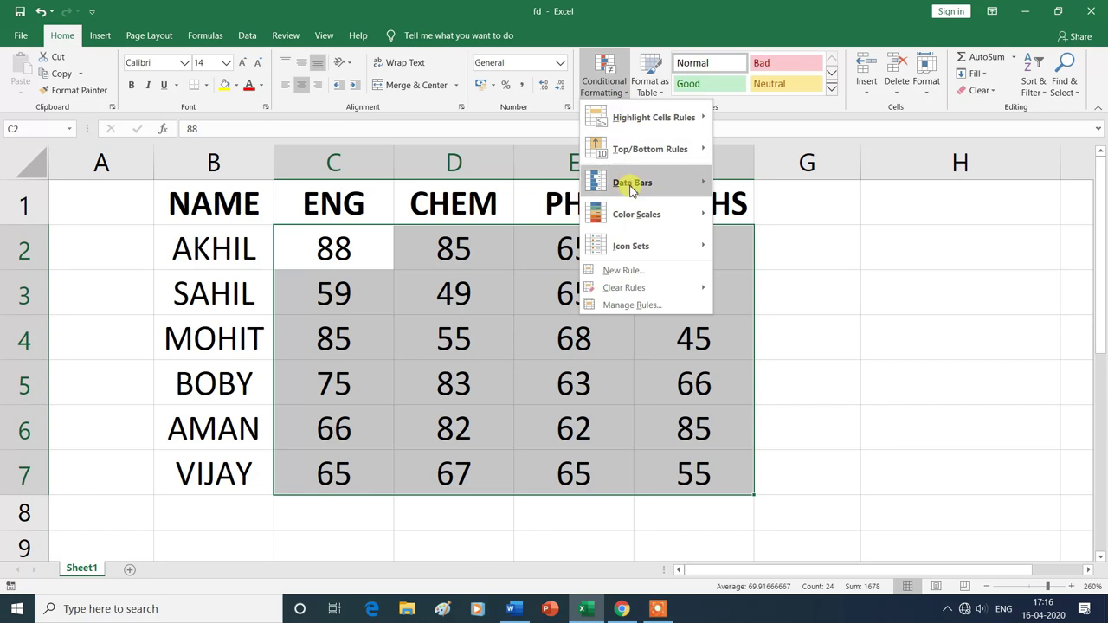
mouse_move(630, 190)
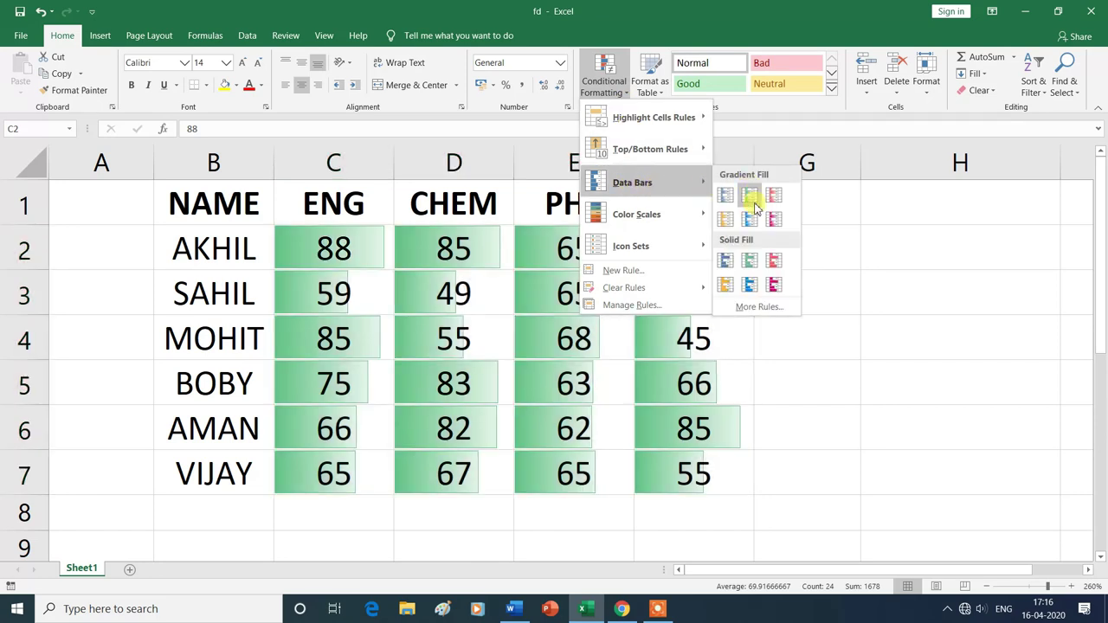
click(764, 313)
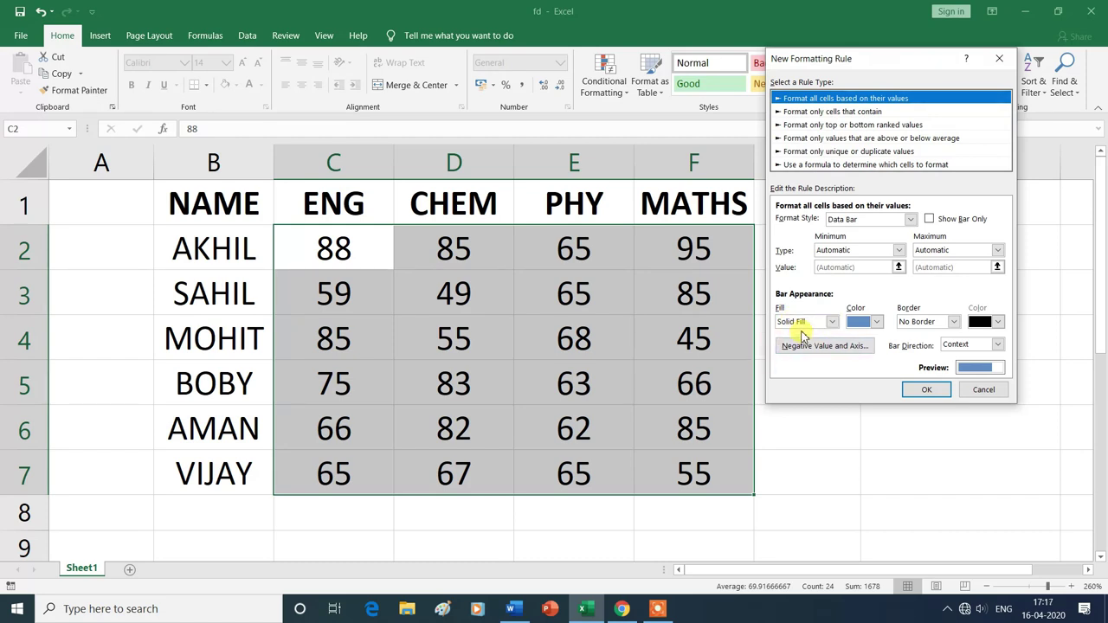
click(833, 322)
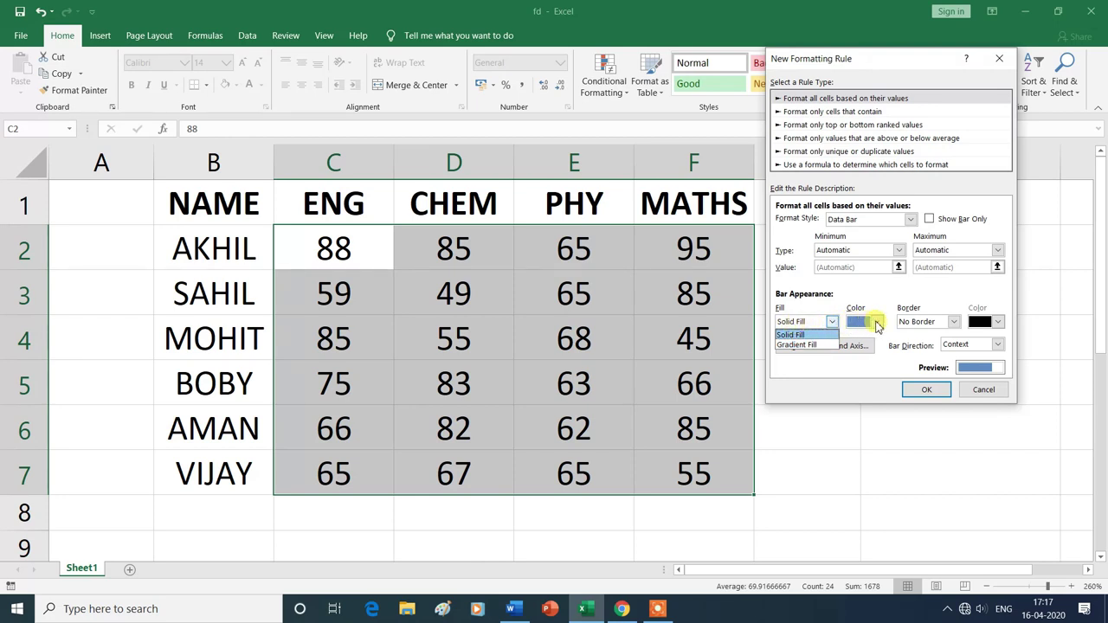
click(880, 326)
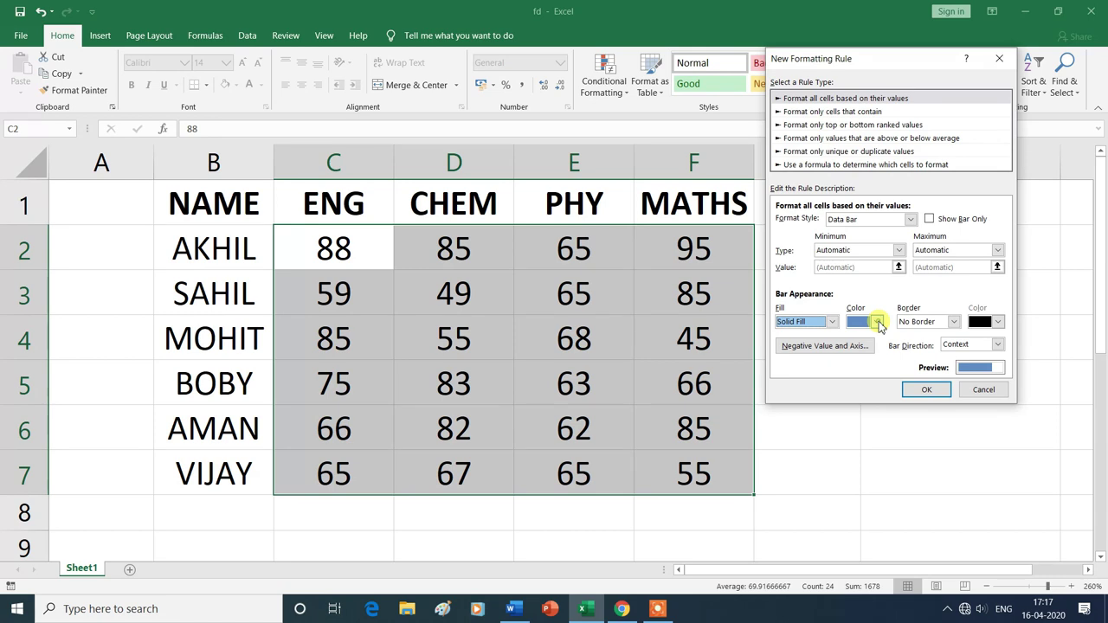
click(878, 322)
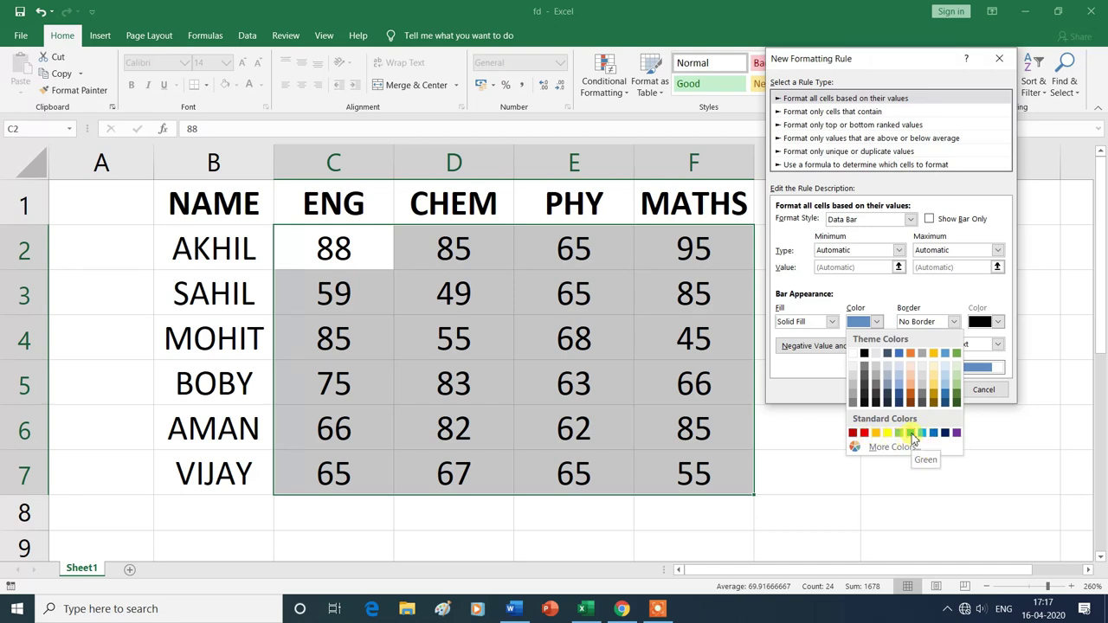
click(957, 433)
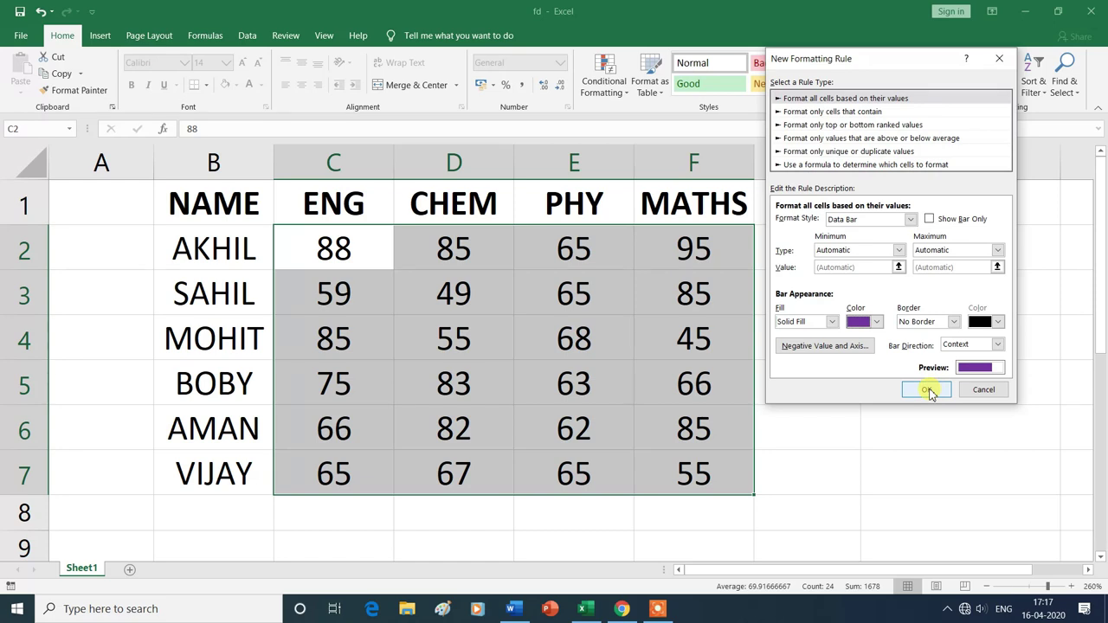
click(927, 391)
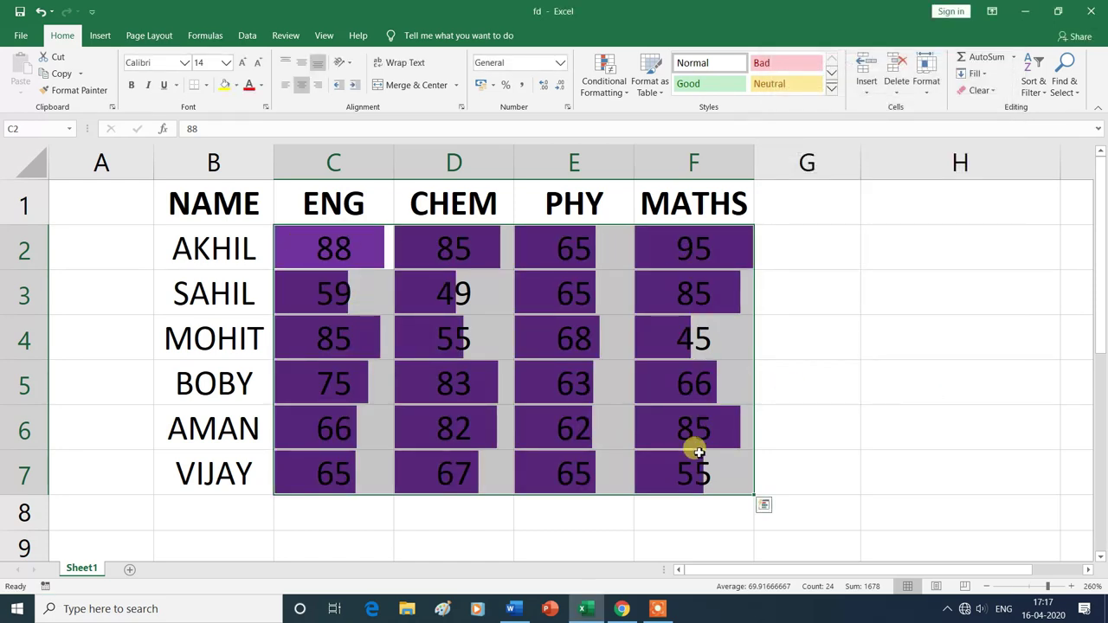
click(806, 512)
Add a new data bar rule on C2:F7 with Gradient Fill and Light Blue colour.
mouse_move(297, 237)
mouse_down()
mouse_move(486, 323)
mouse_move(725, 470)
mouse_up()
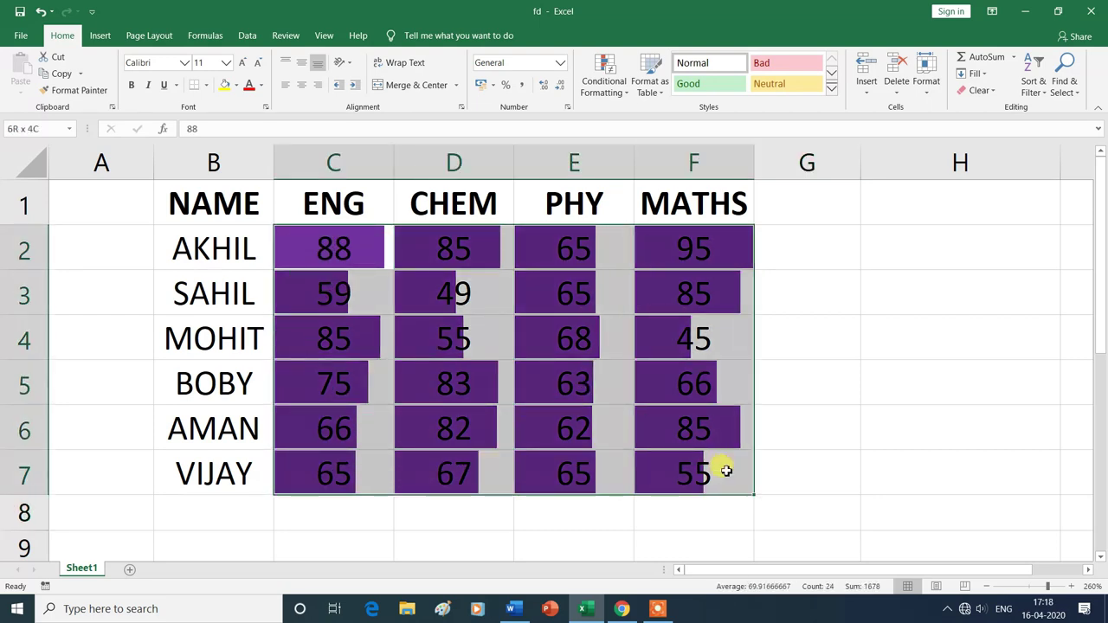
click(624, 92)
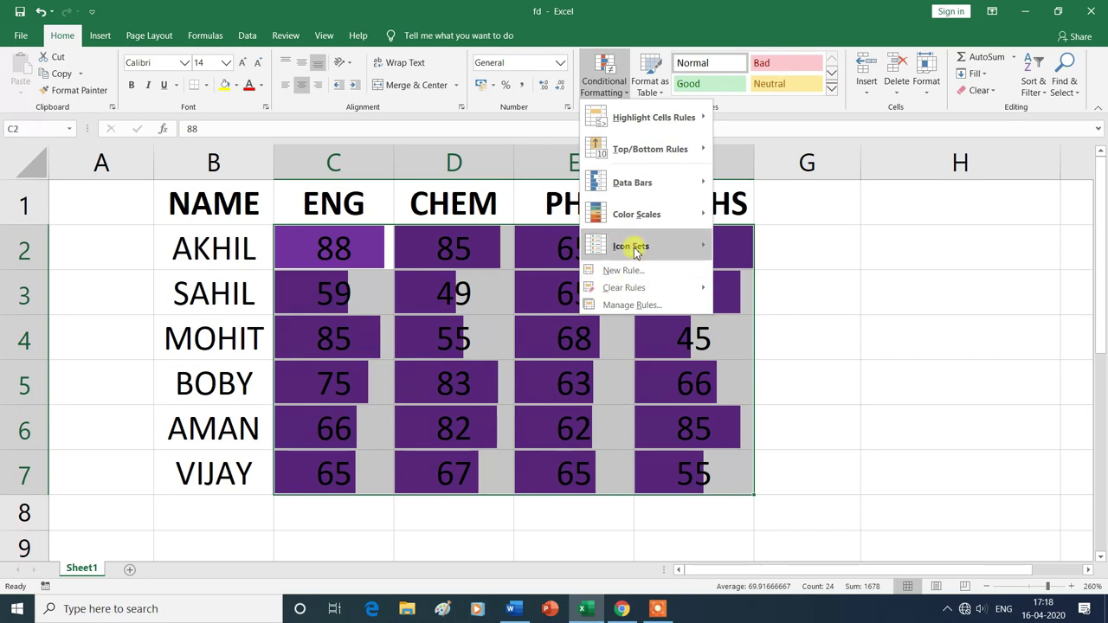
mouse_move(637, 192)
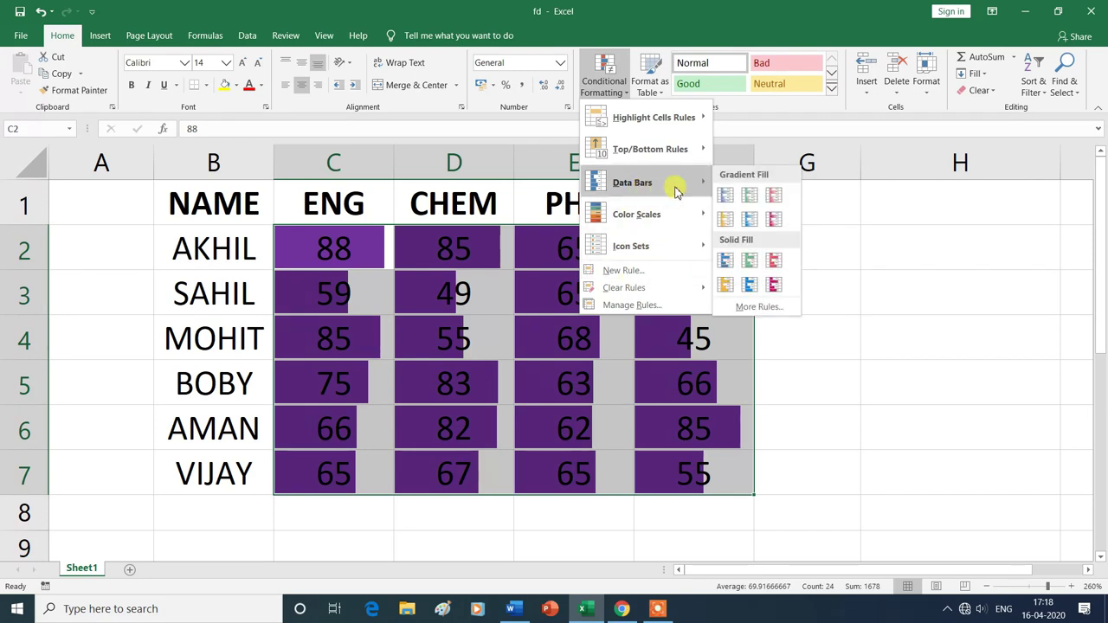
click(757, 308)
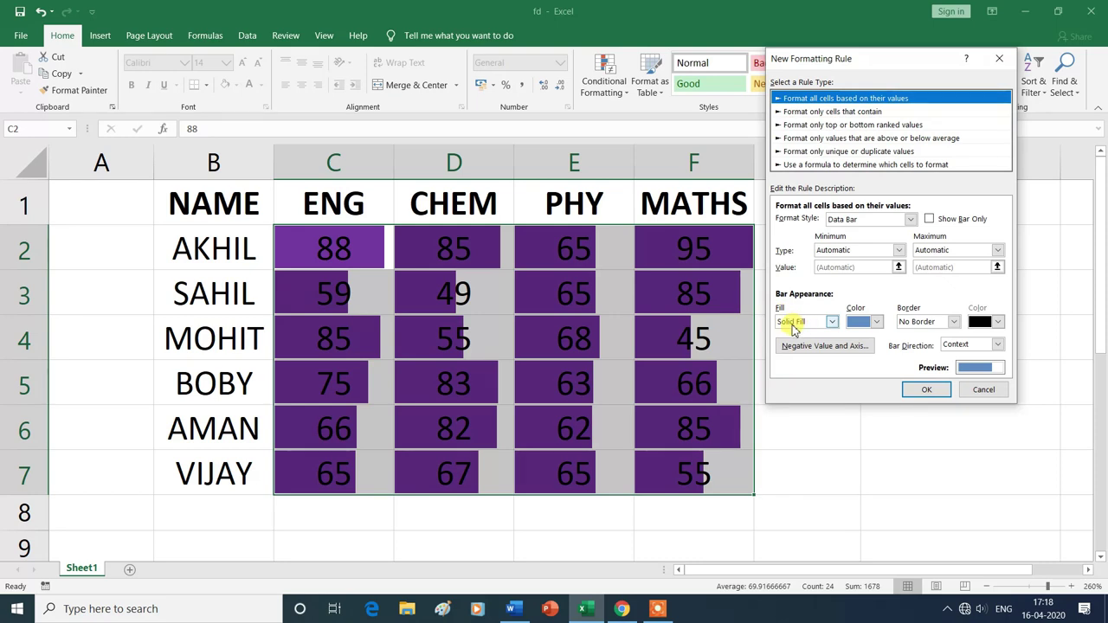
click(833, 323)
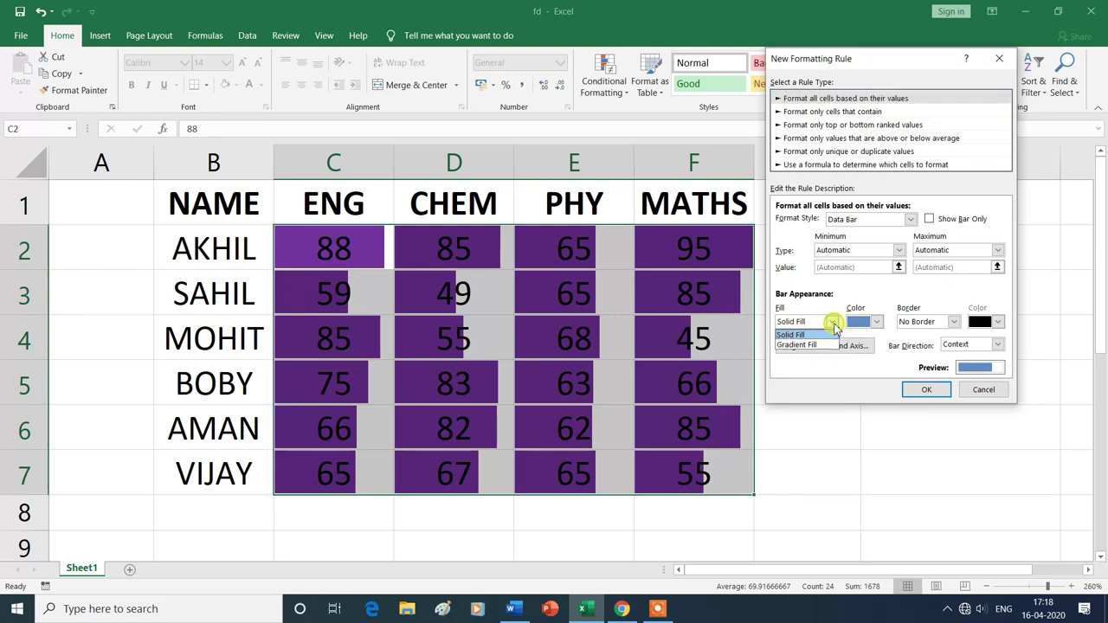
click(798, 345)
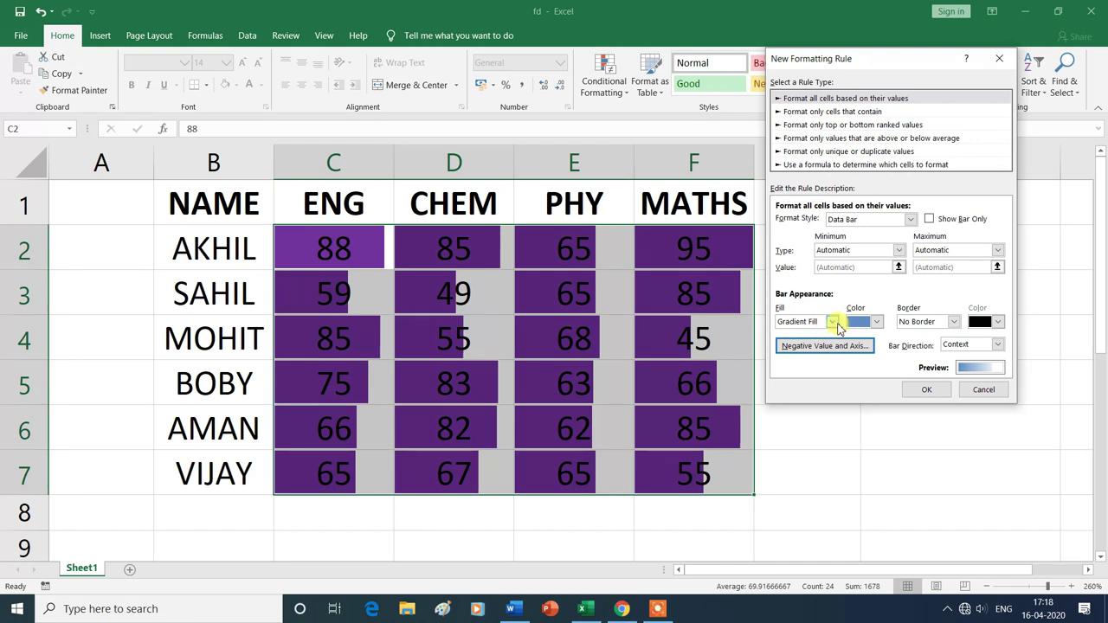
click(877, 323)
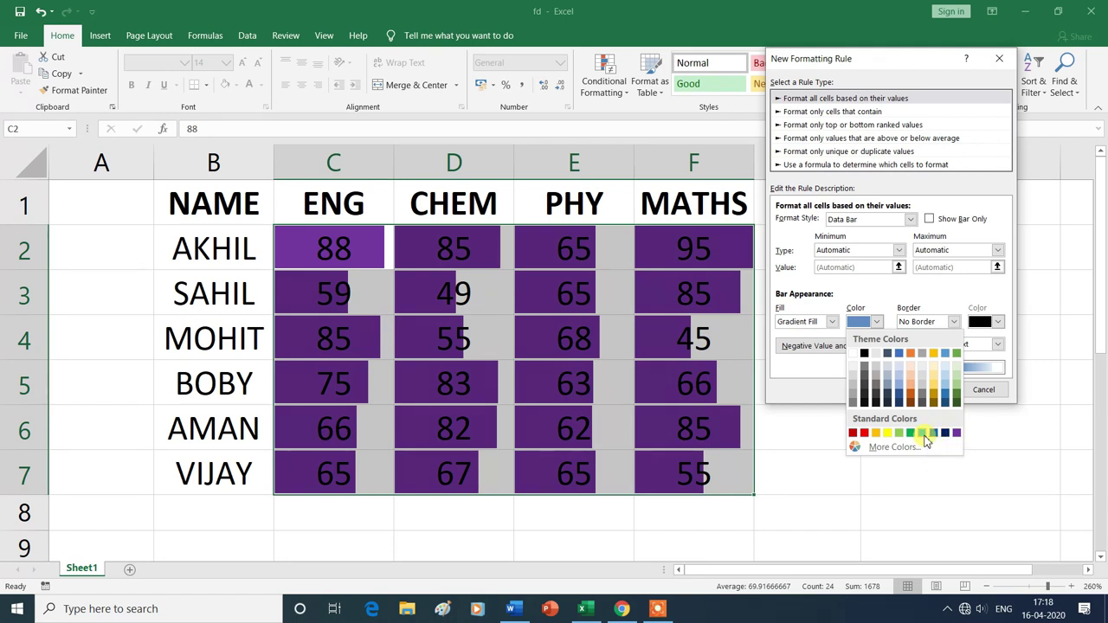
click(924, 433)
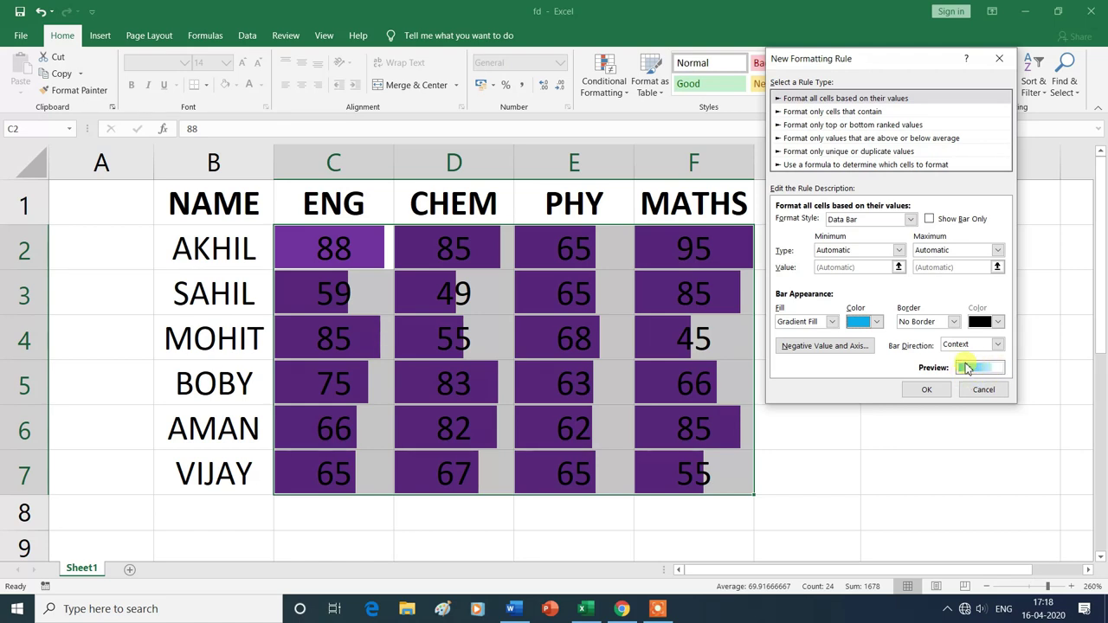
click(926, 390)
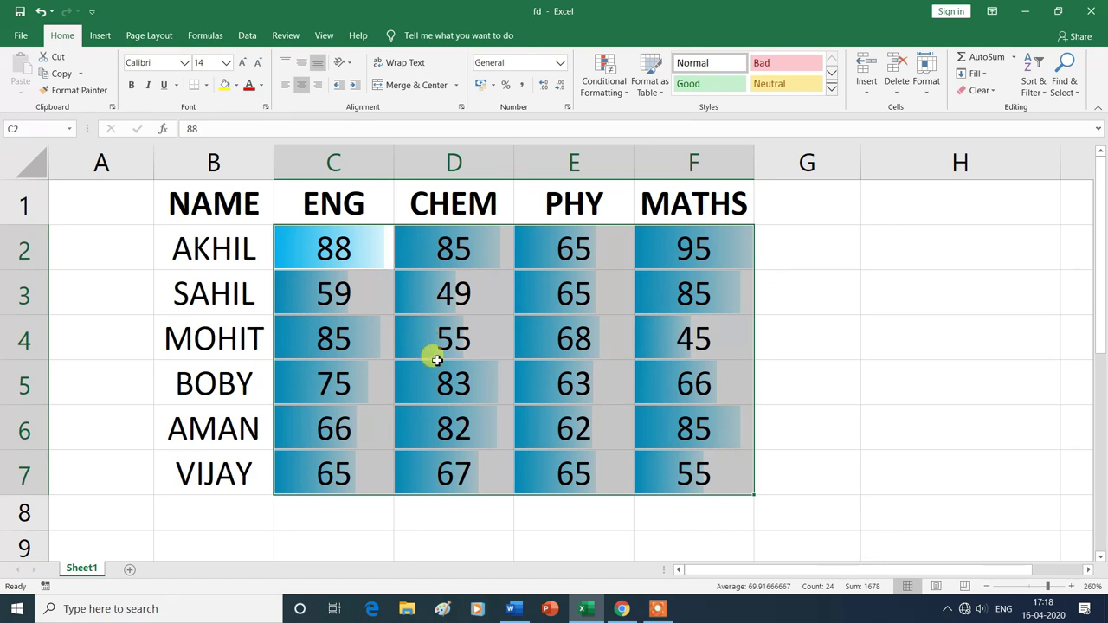
Add a data bar rule on C2:F7 giving the blue bars a Solid Border in red.
drag(307, 243, 648, 470)
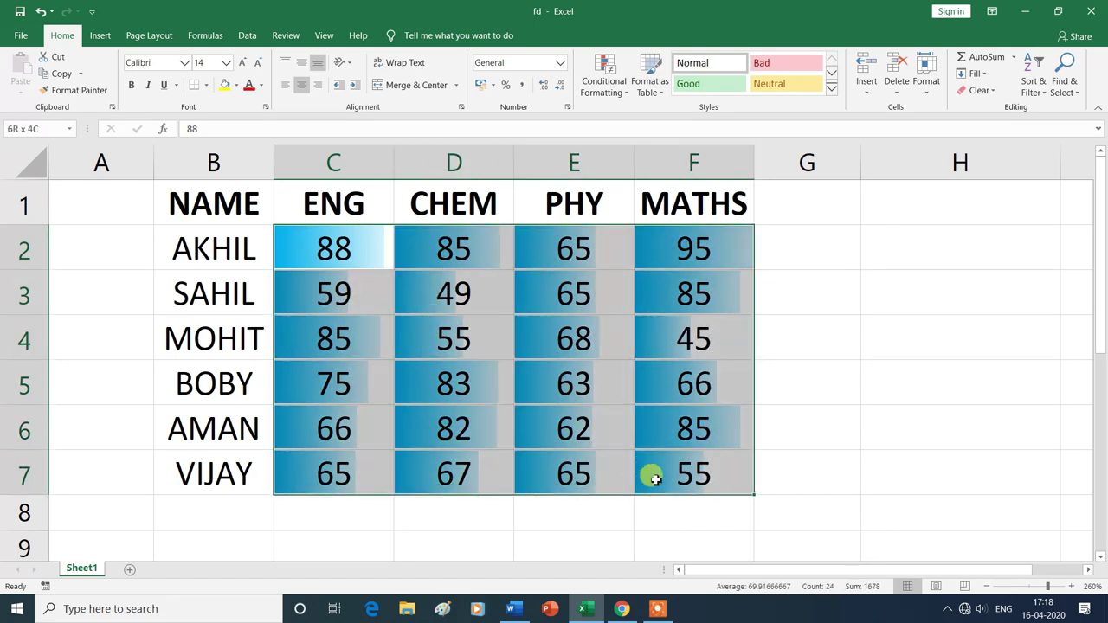
click(625, 97)
mouse_move(628, 182)
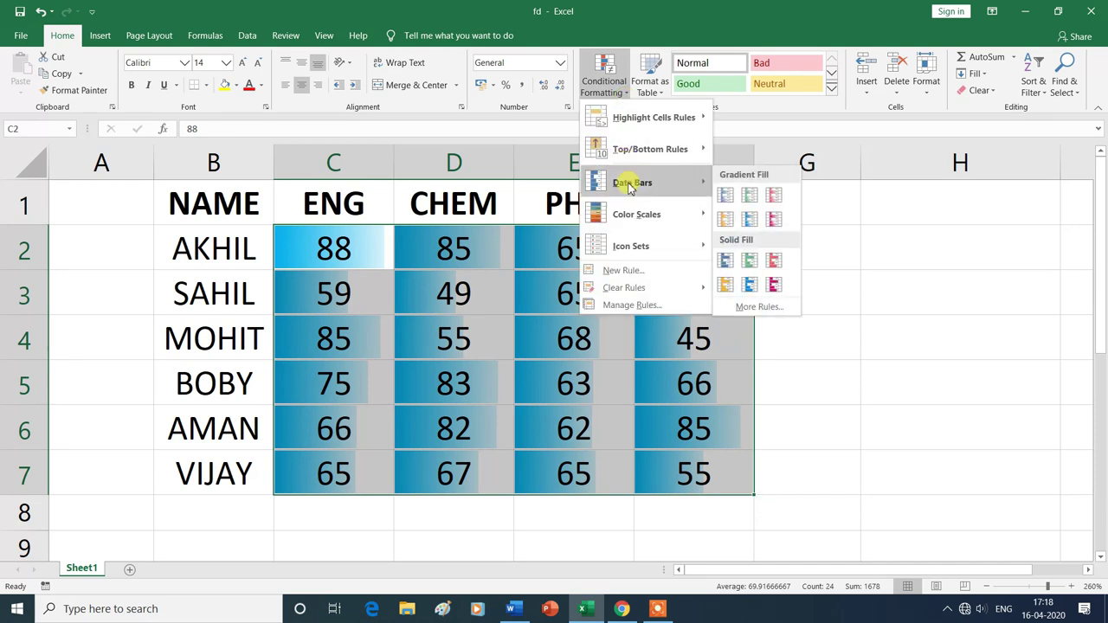
click(745, 305)
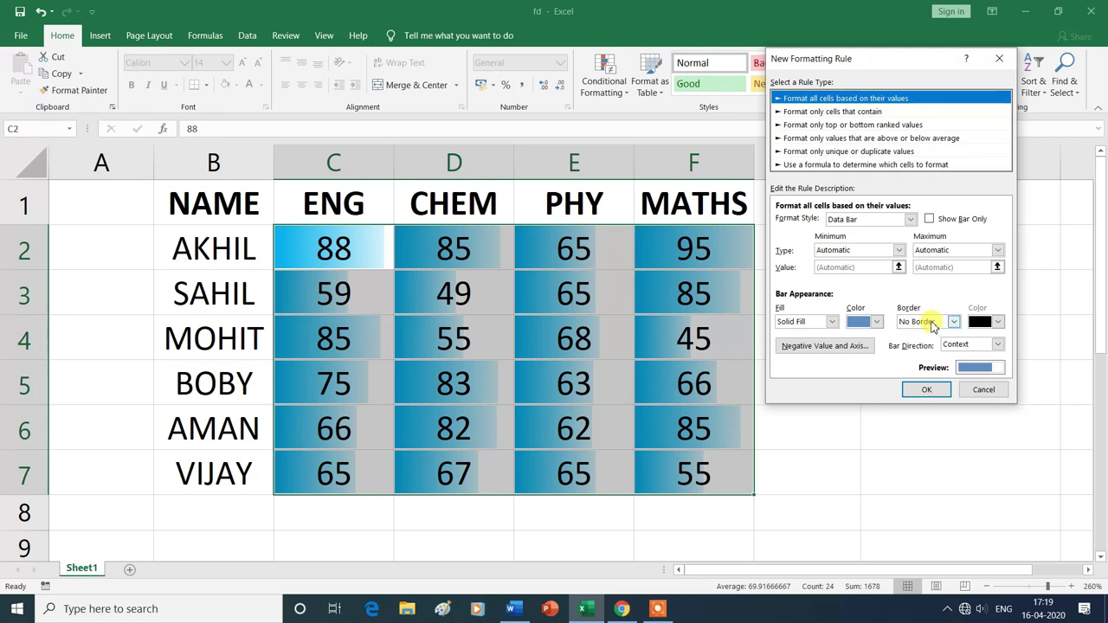
click(955, 322)
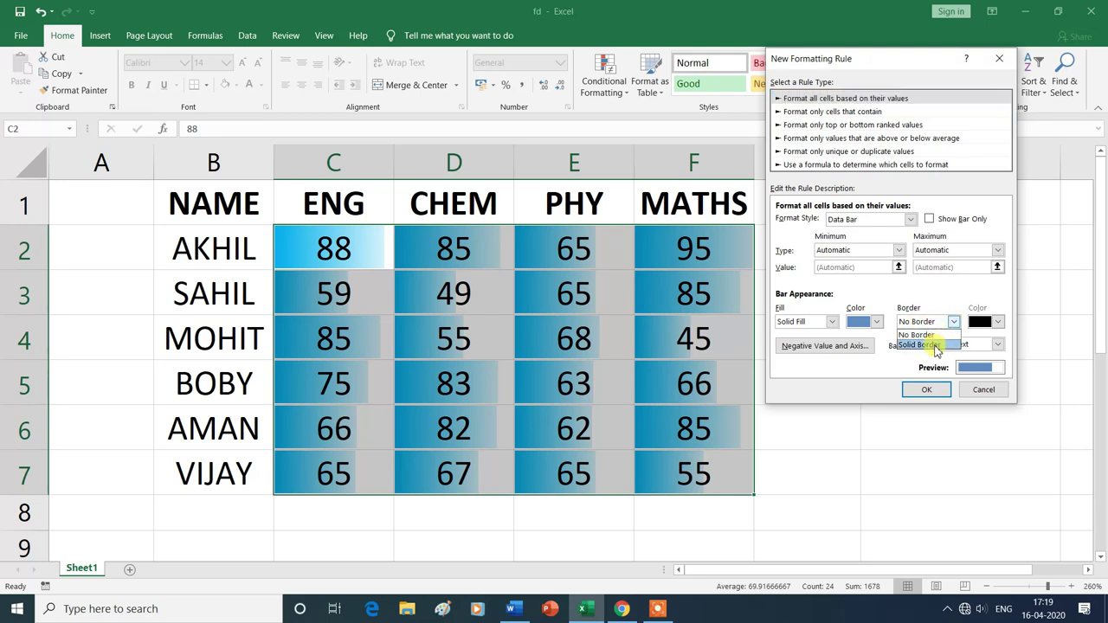
click(935, 346)
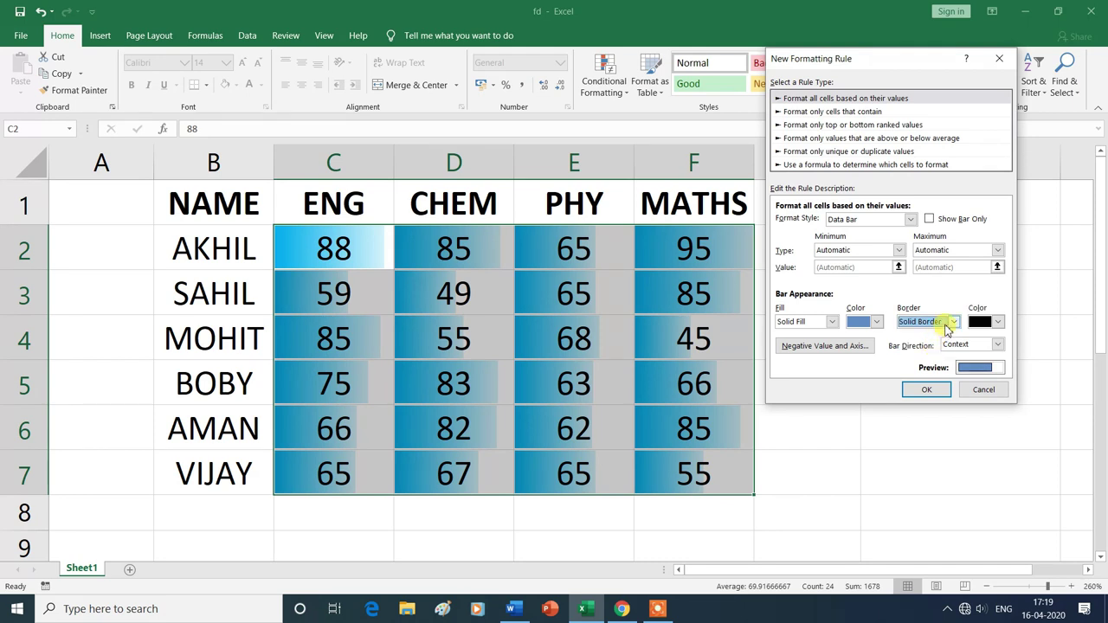
click(999, 322)
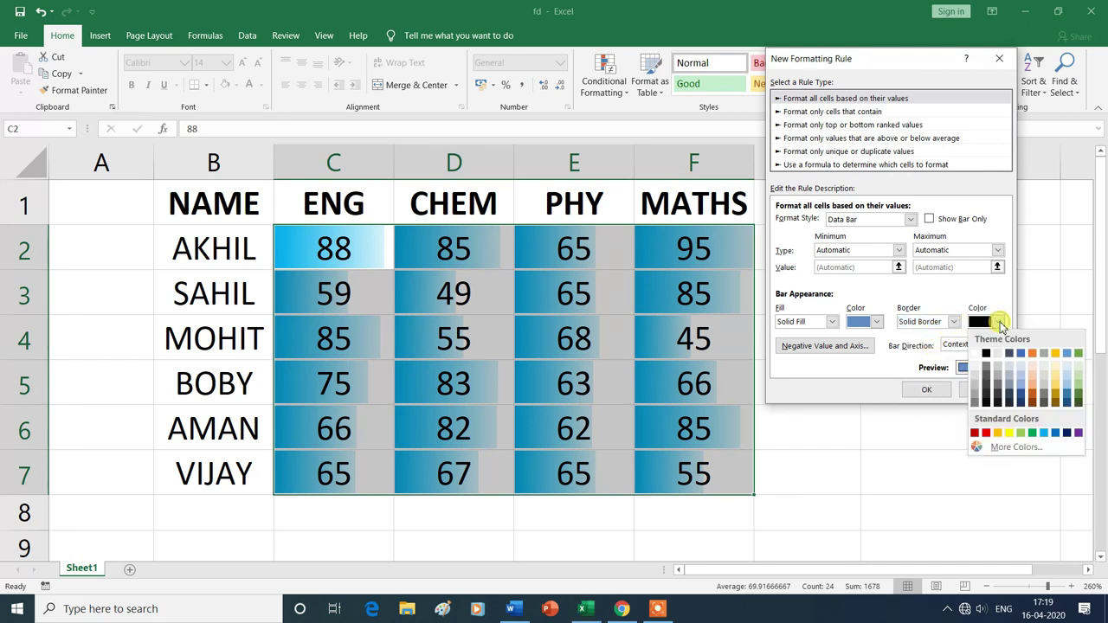
click(986, 434)
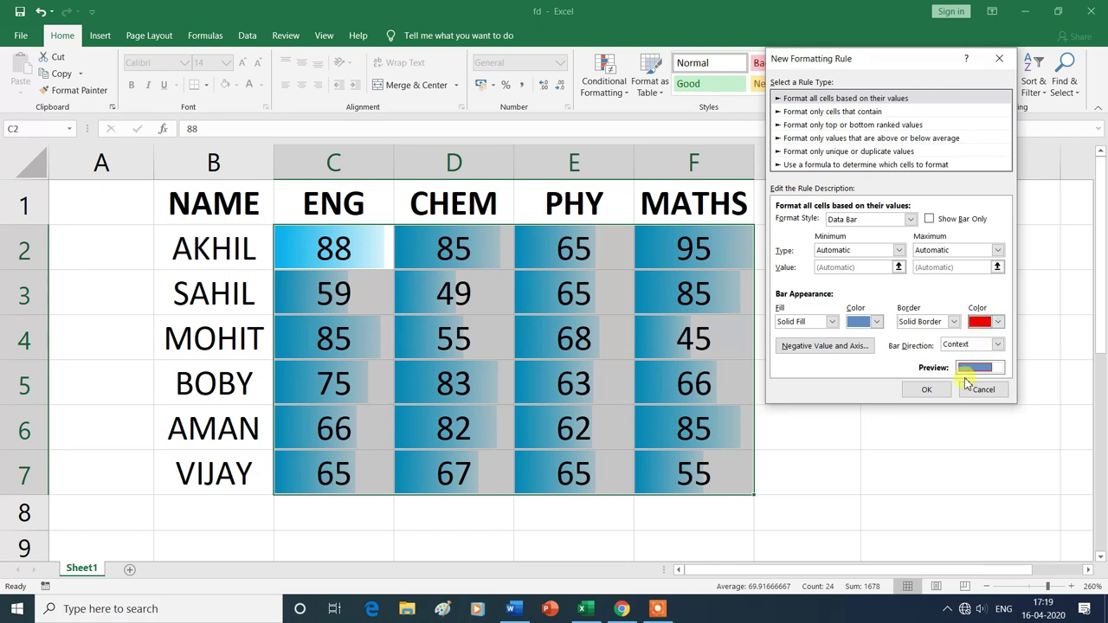
click(929, 390)
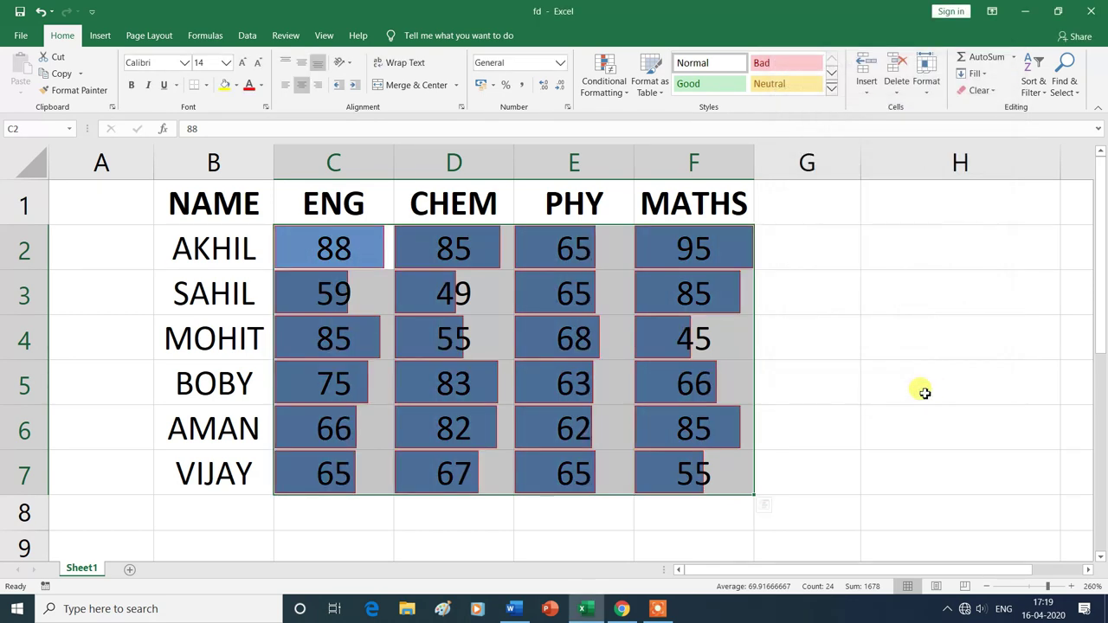
click(921, 474)
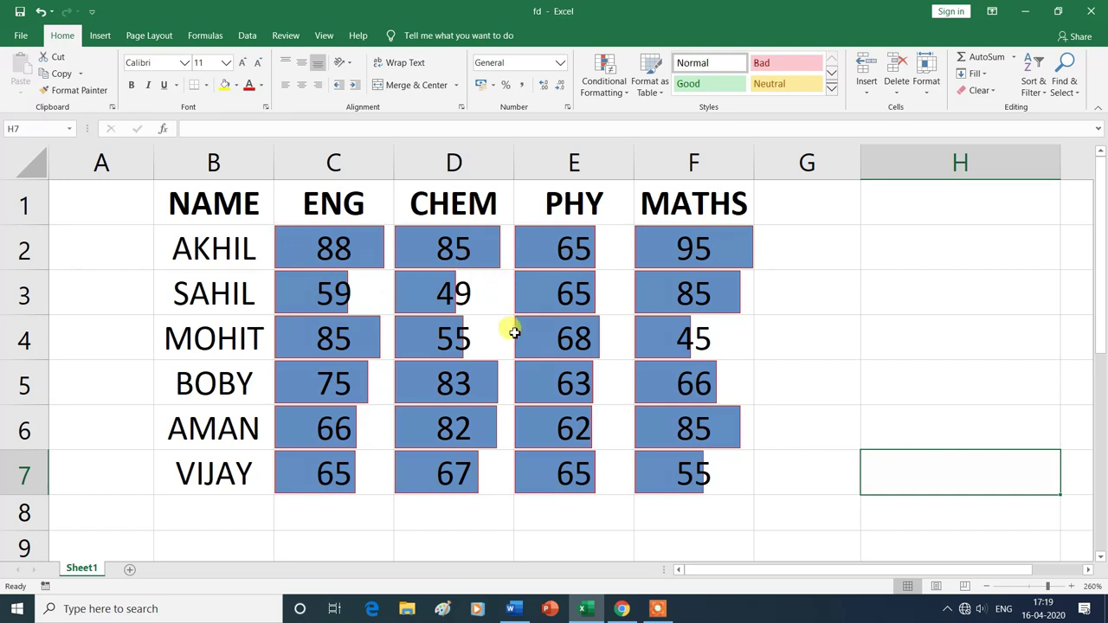
drag(290, 236, 684, 462)
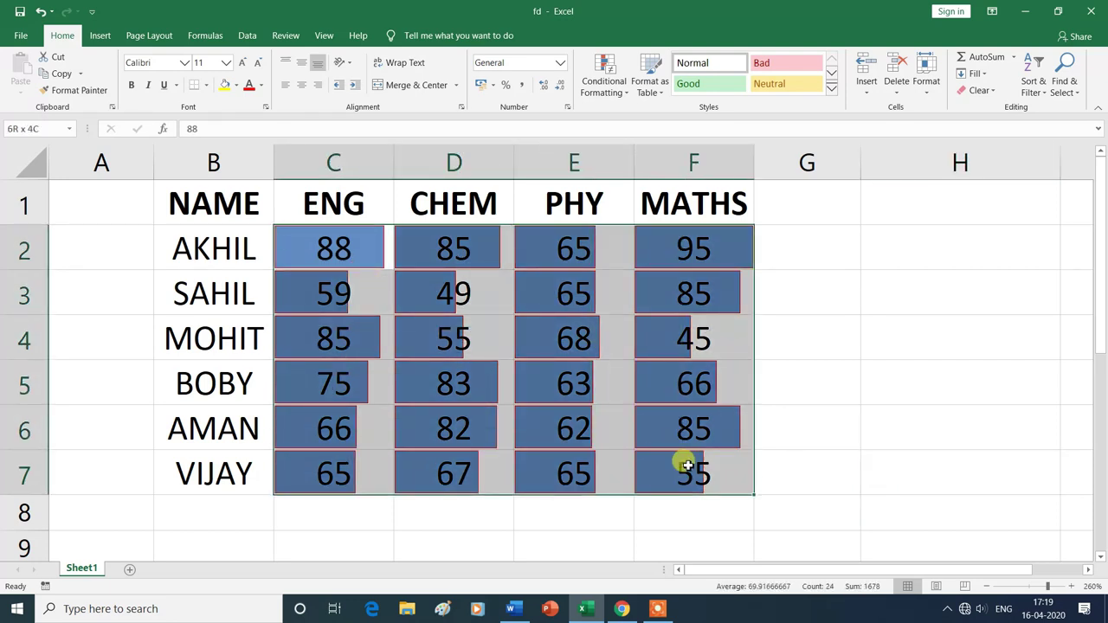
Clear the bordered data bar rules from the selected marks.
click(622, 97)
mouse_move(623, 292)
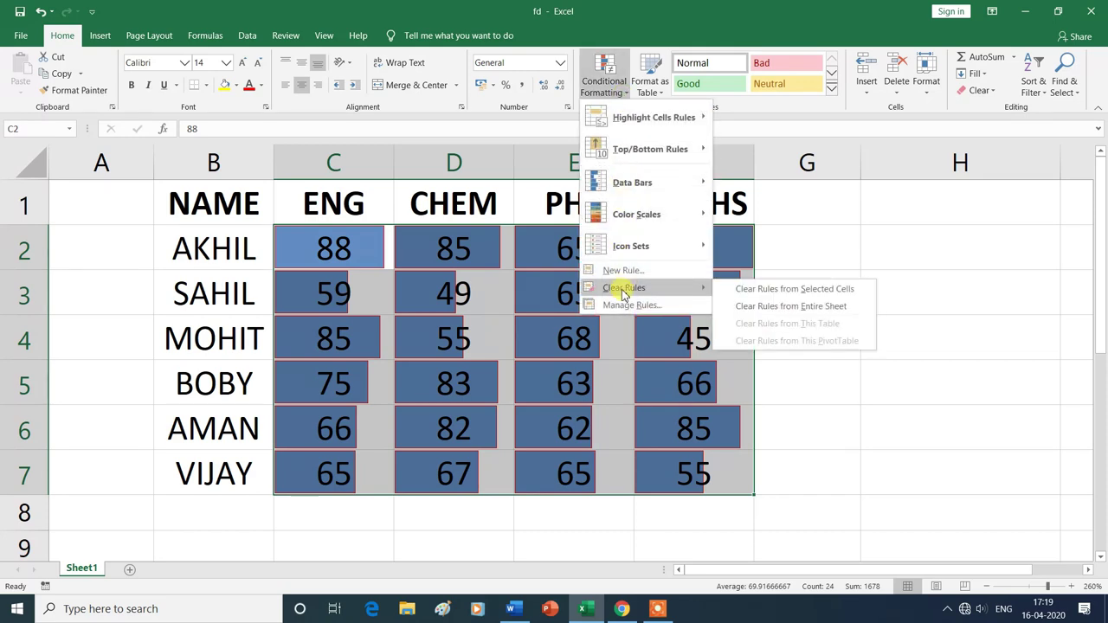
click(785, 294)
click(588, 547)
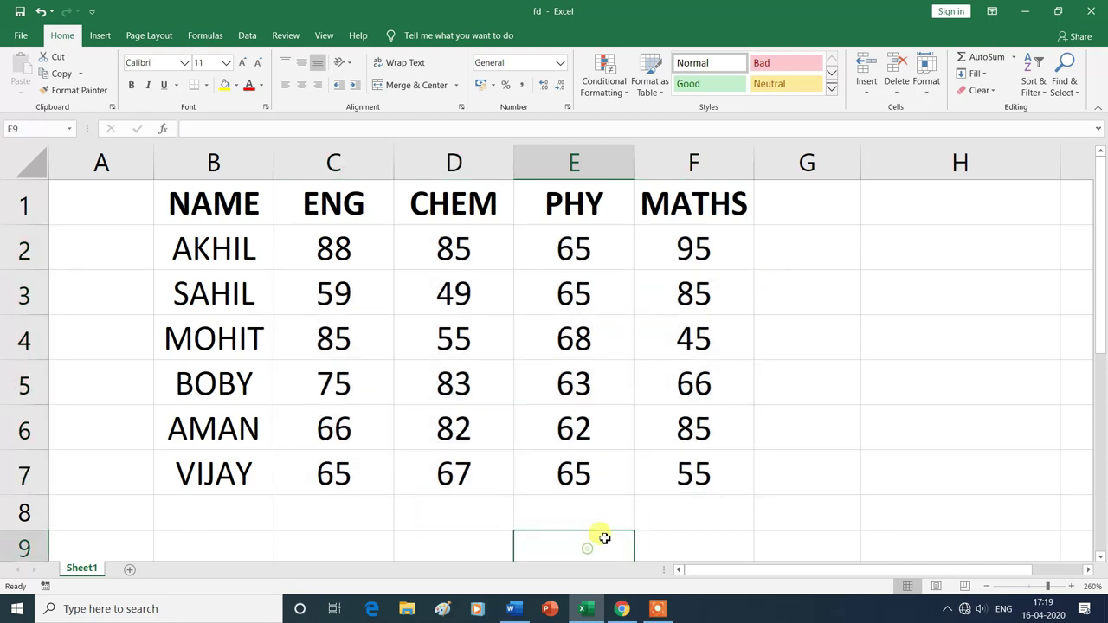
Create a new data bar rule on C2:F7 with Right-to-Left bar direction.
drag(316, 238, 683, 493)
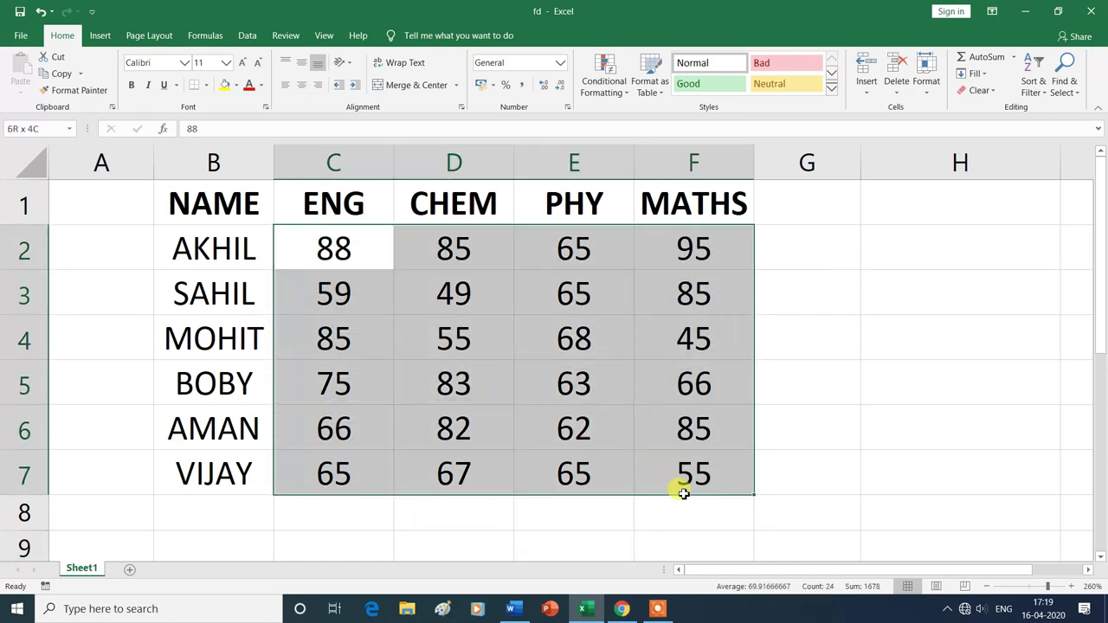
click(611, 90)
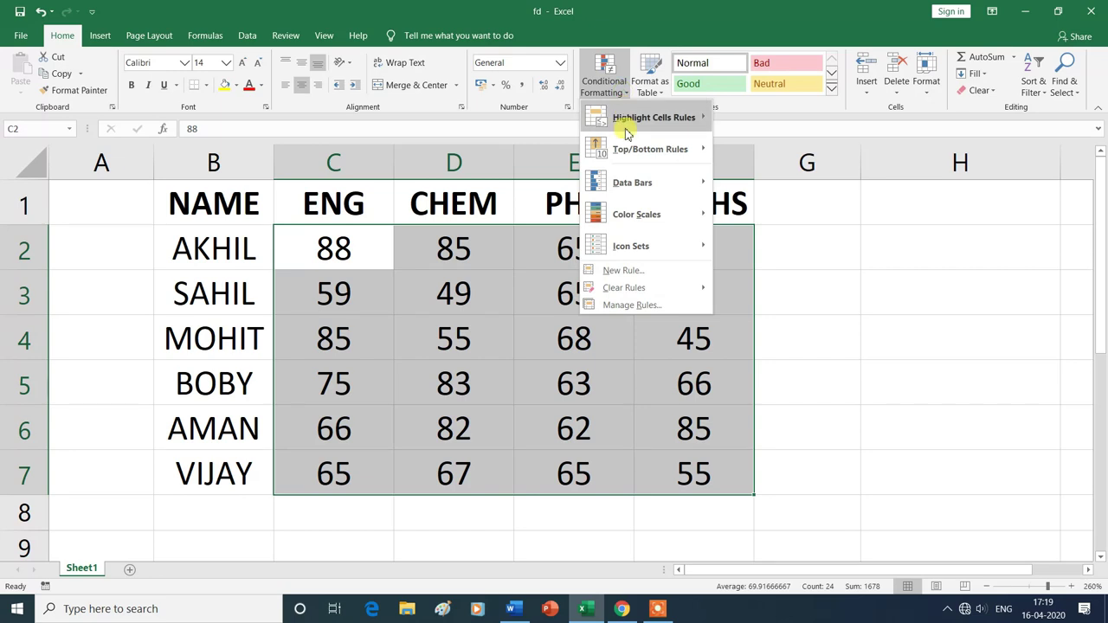
mouse_move(635, 181)
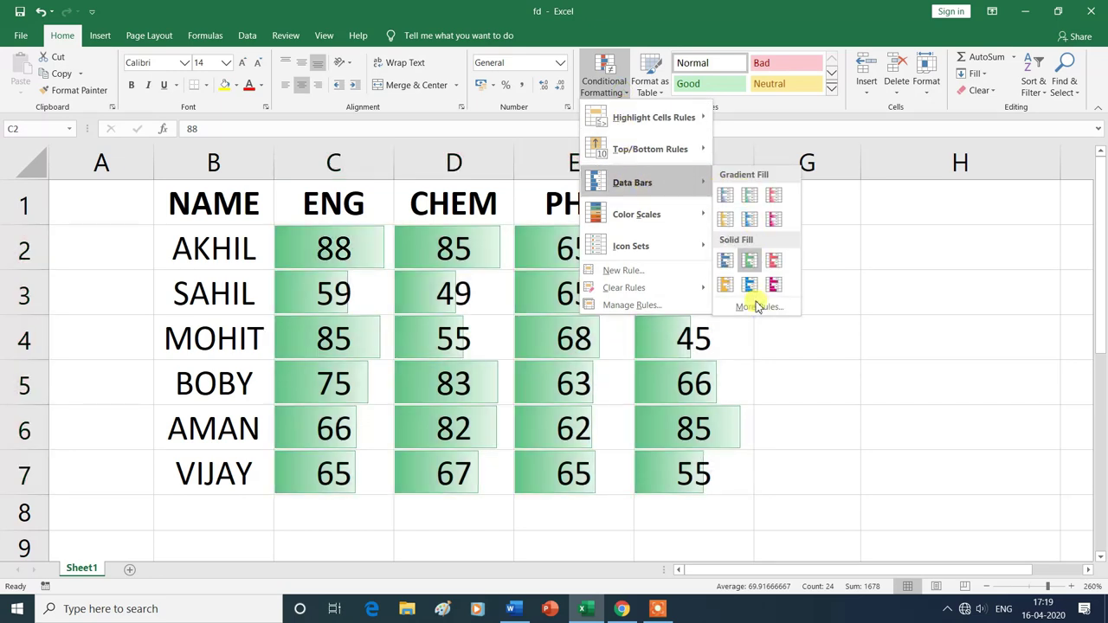
click(758, 308)
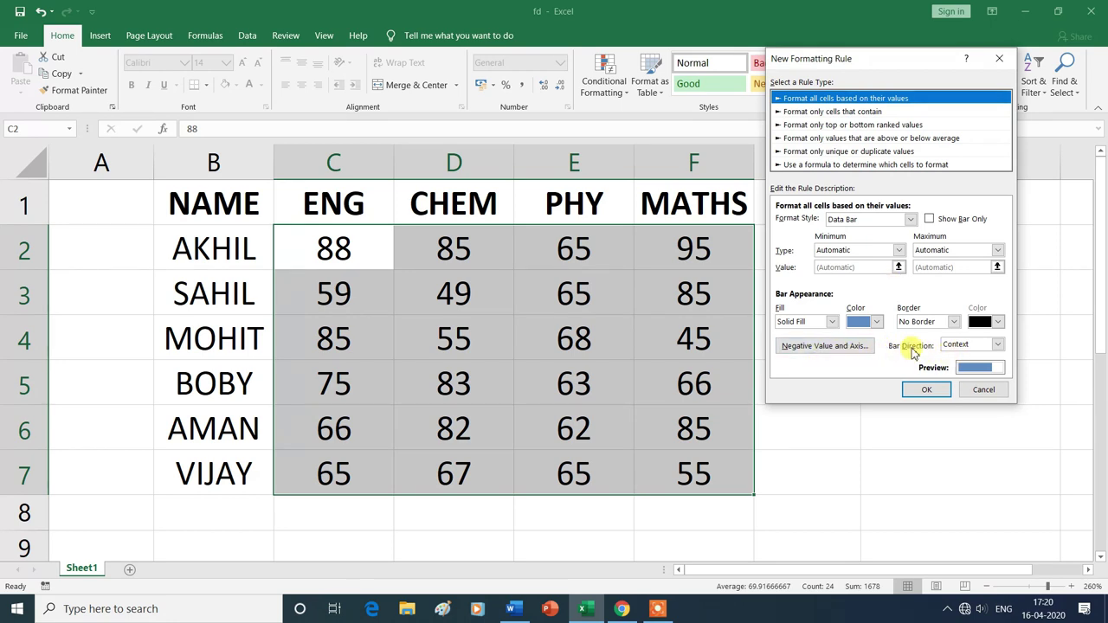
click(998, 345)
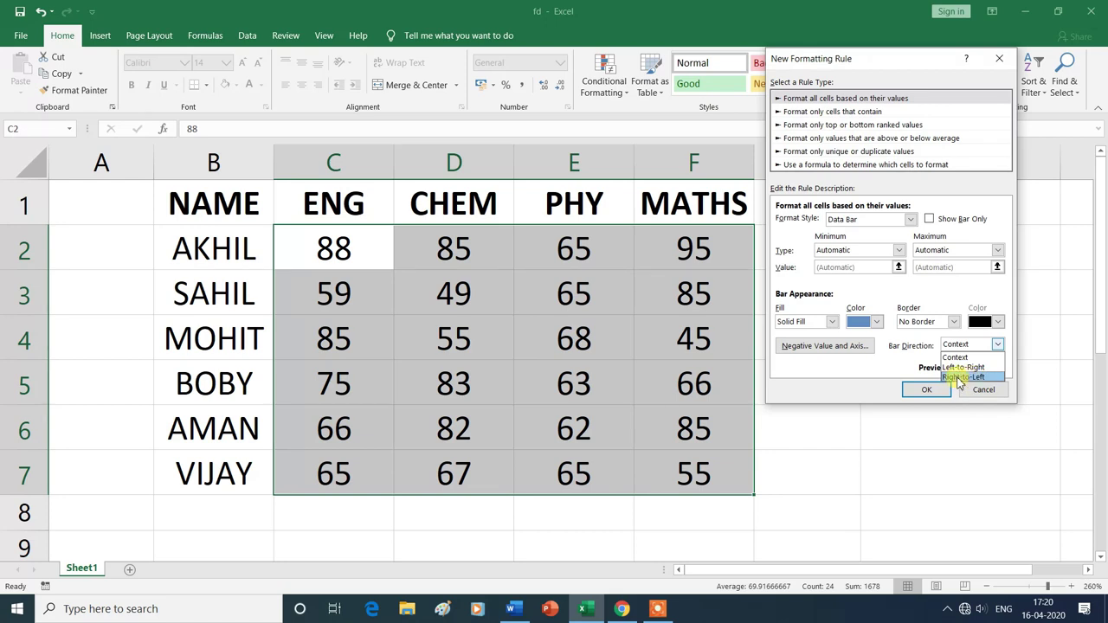
click(959, 378)
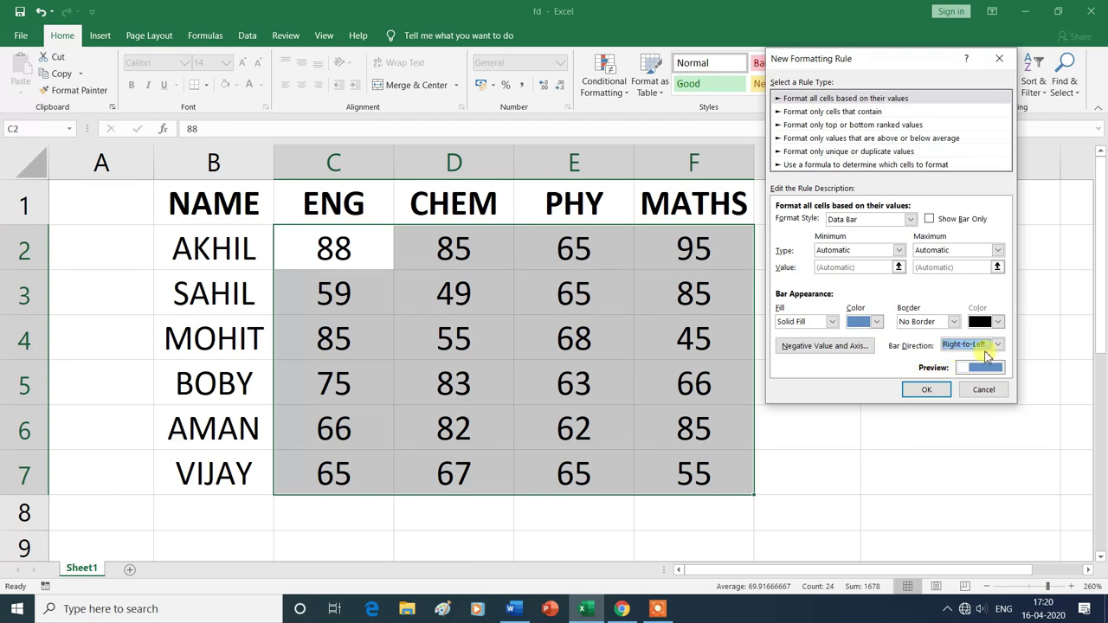
click(927, 393)
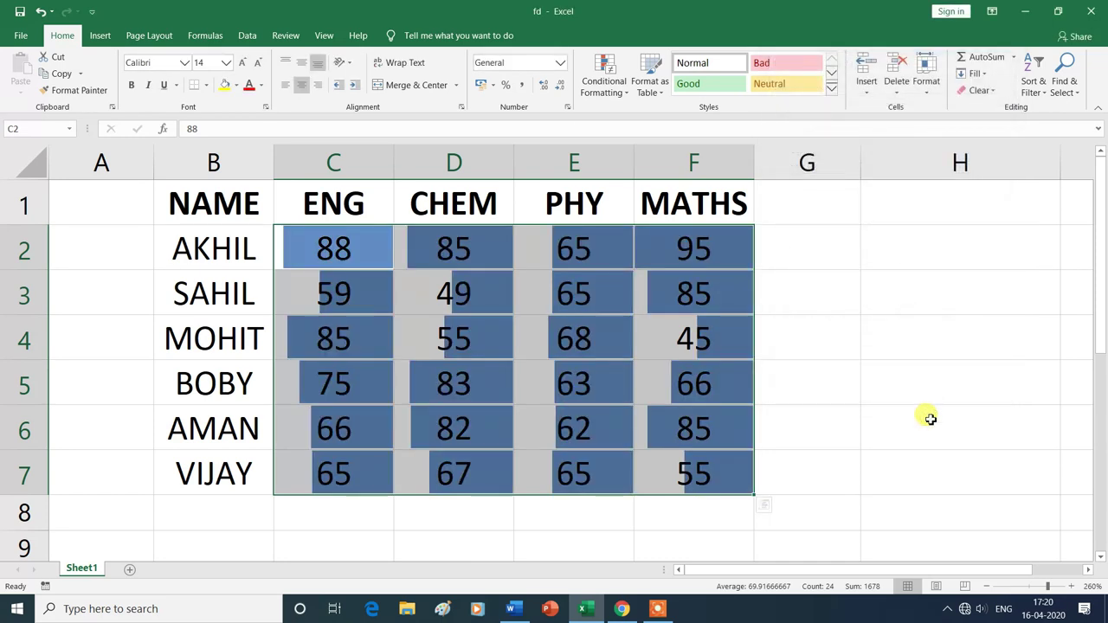
click(918, 470)
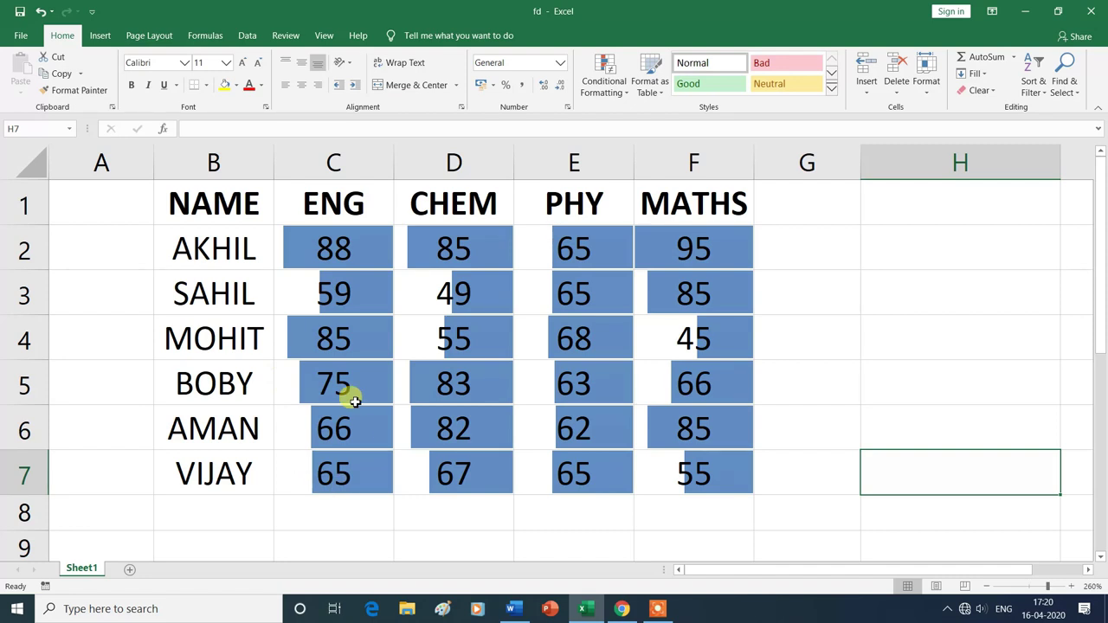
drag(285, 228, 673, 470)
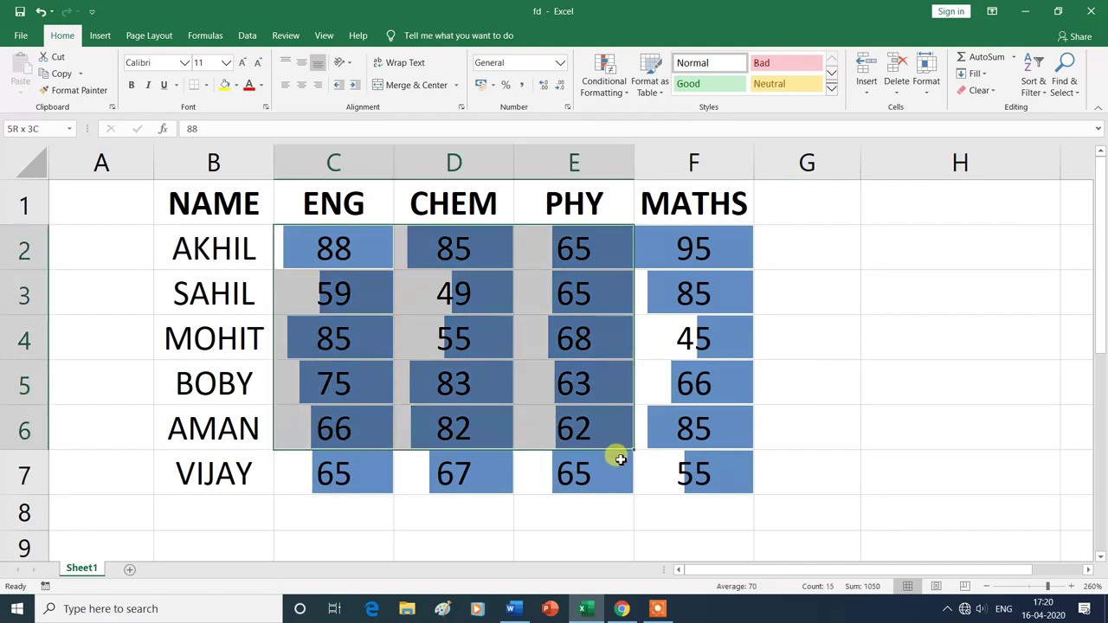
Add a data bar rule with Show Bar Only ticked, hiding the mark numbers.
click(616, 90)
mouse_move(630, 185)
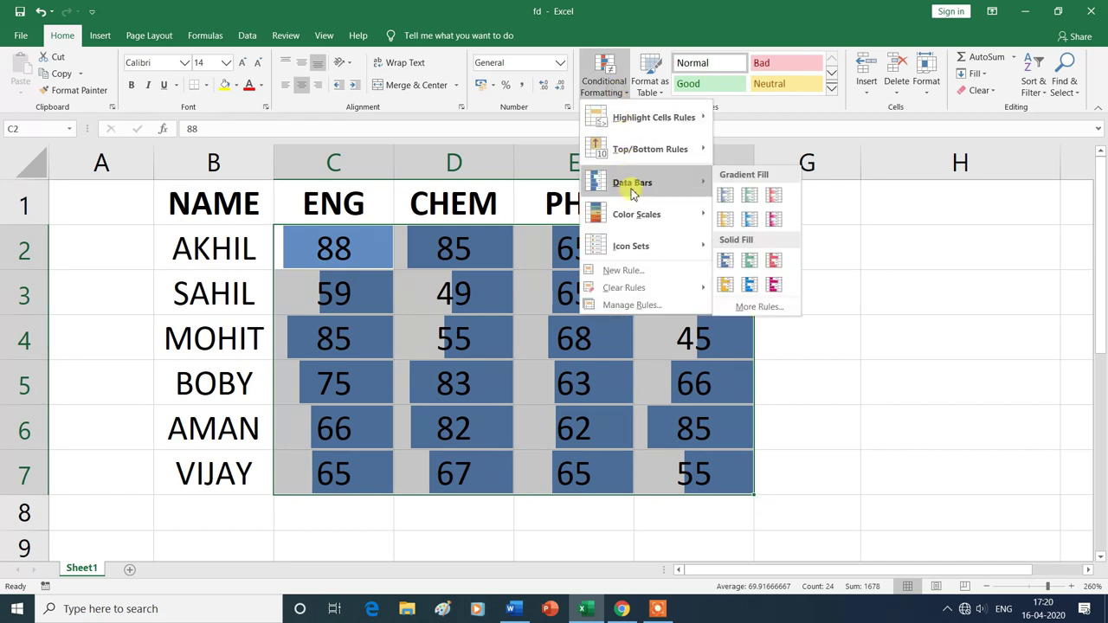
click(752, 309)
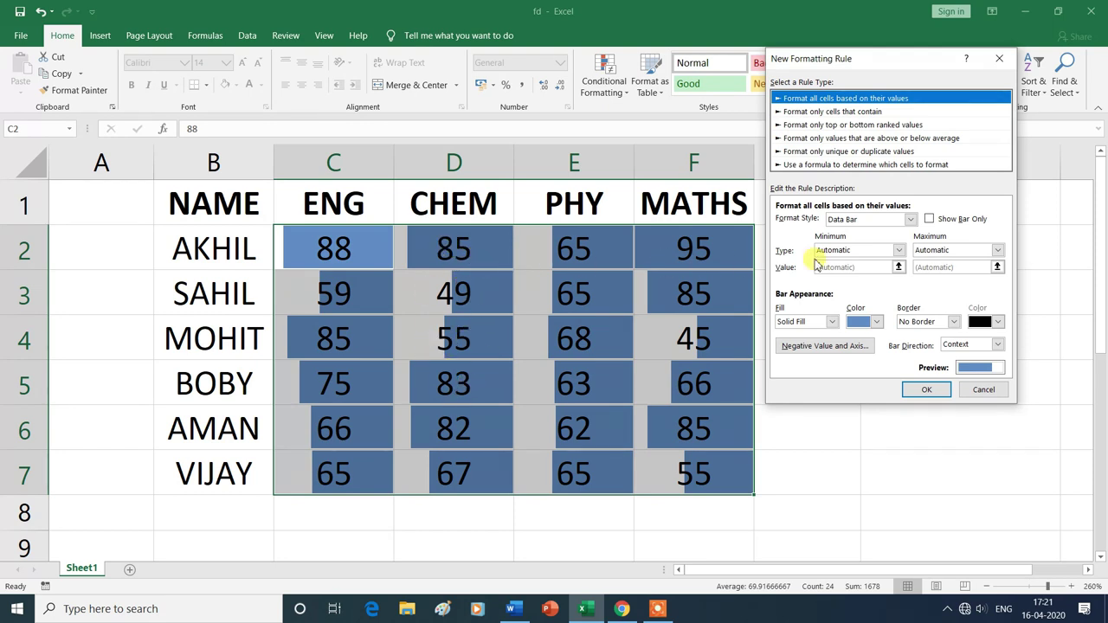
click(930, 219)
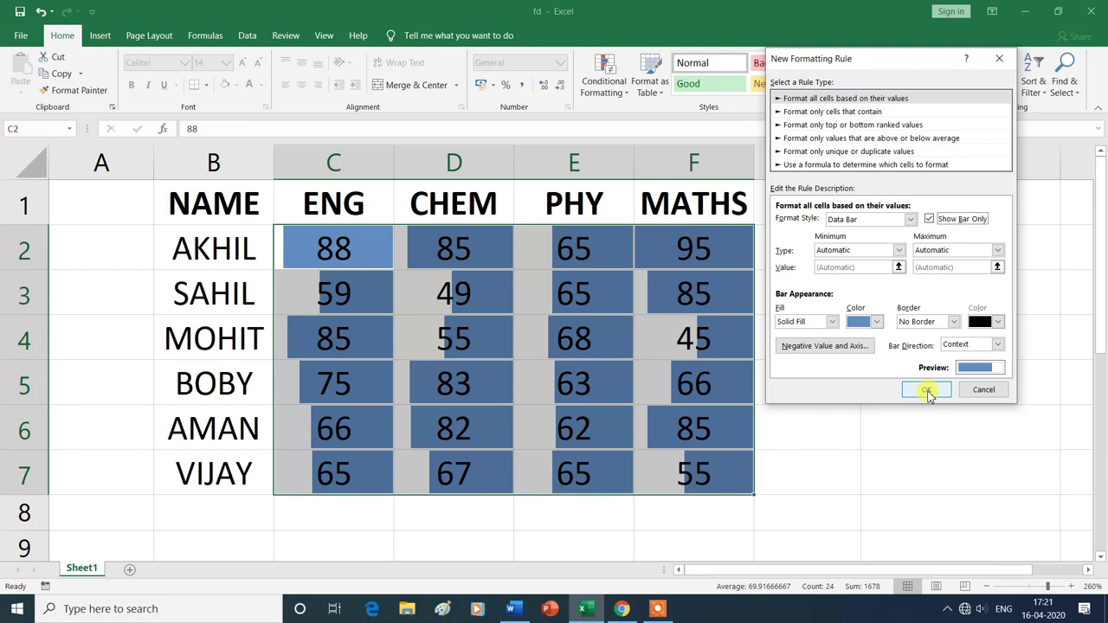
click(926, 391)
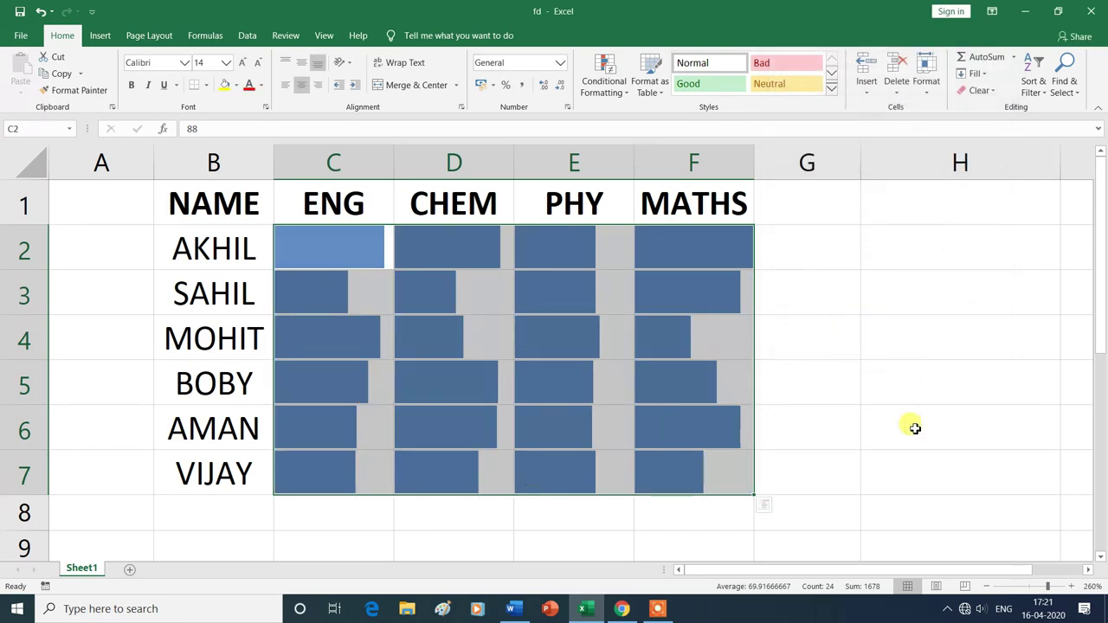
click(834, 547)
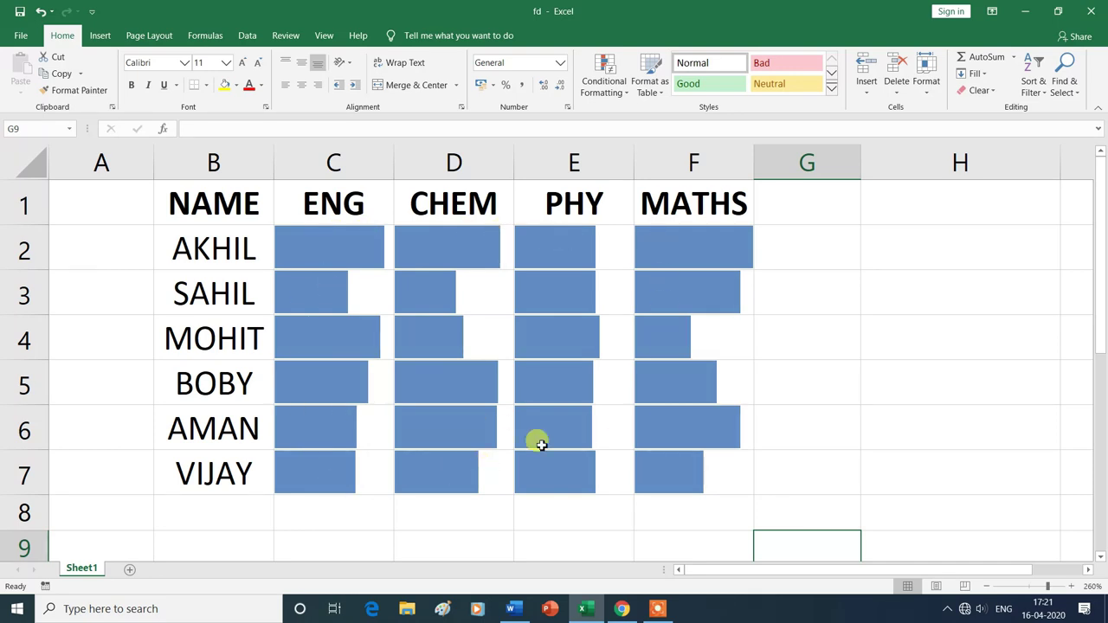
Reselect the marks in C2:F7 for the next formatting change.
click(574, 511)
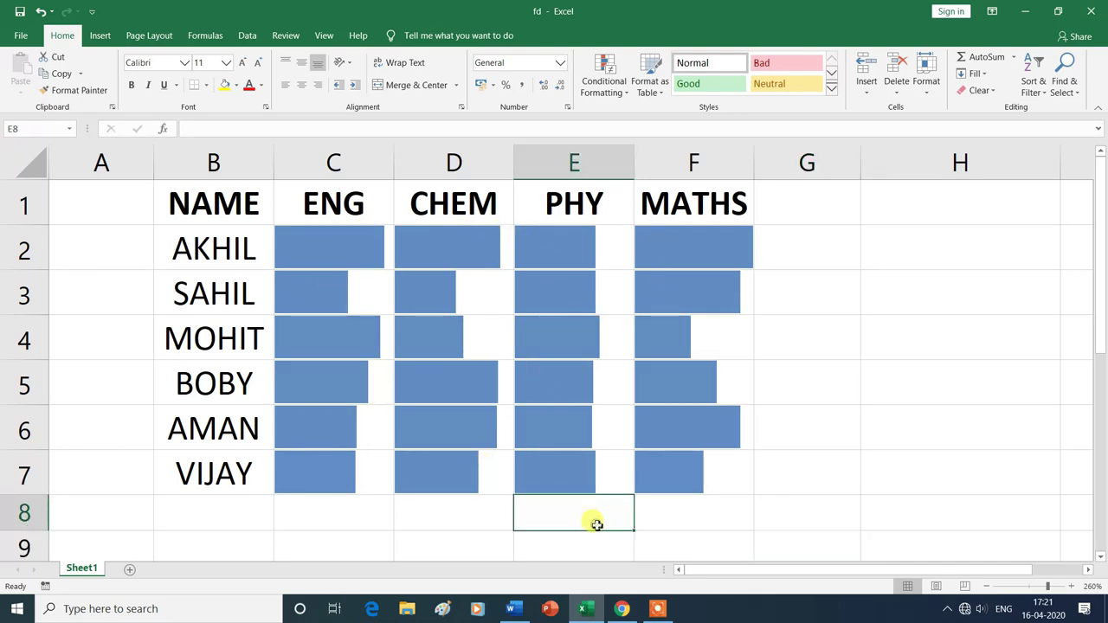
mouse_move(291, 231)
mouse_down()
mouse_move(589, 456)
mouse_move(646, 482)
mouse_up()
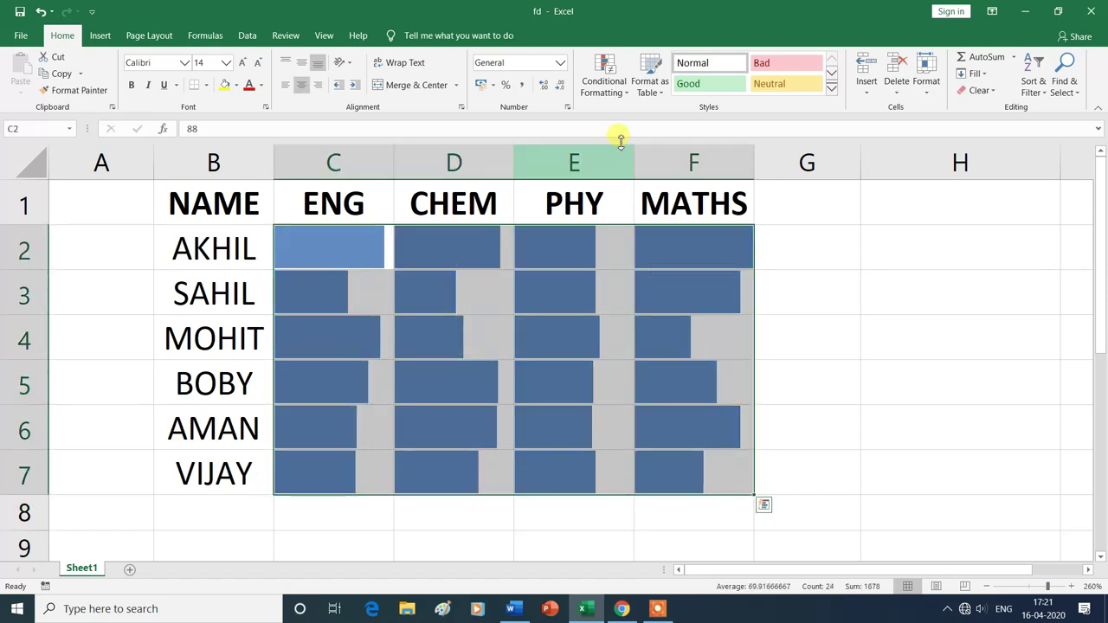
click(621, 90)
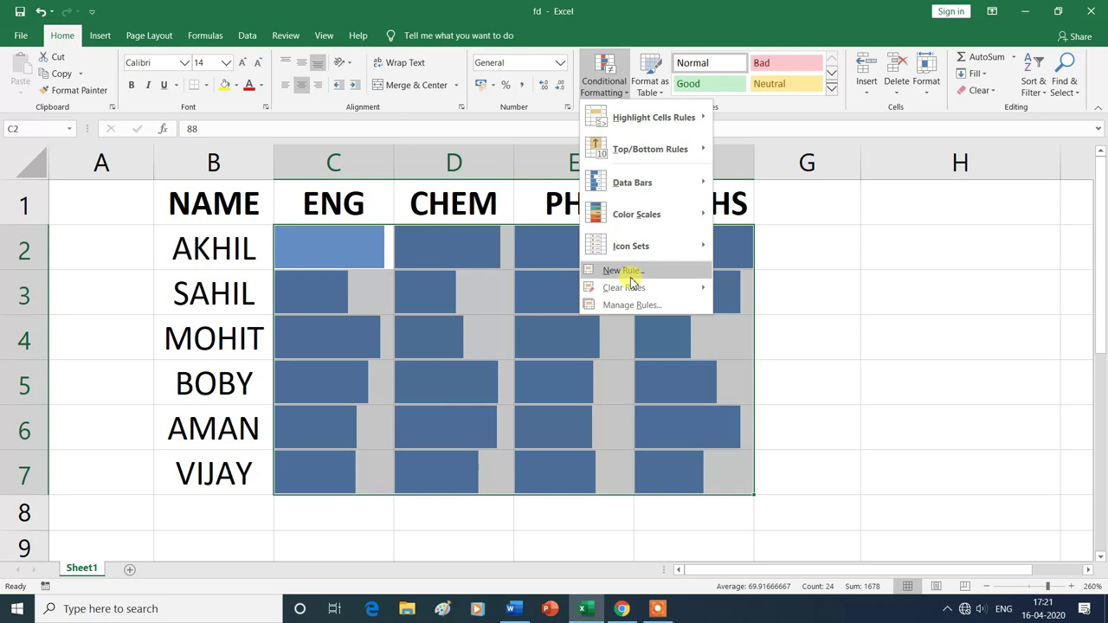
Clear the blue data bar rules from the selected marks.
mouse_move(636, 288)
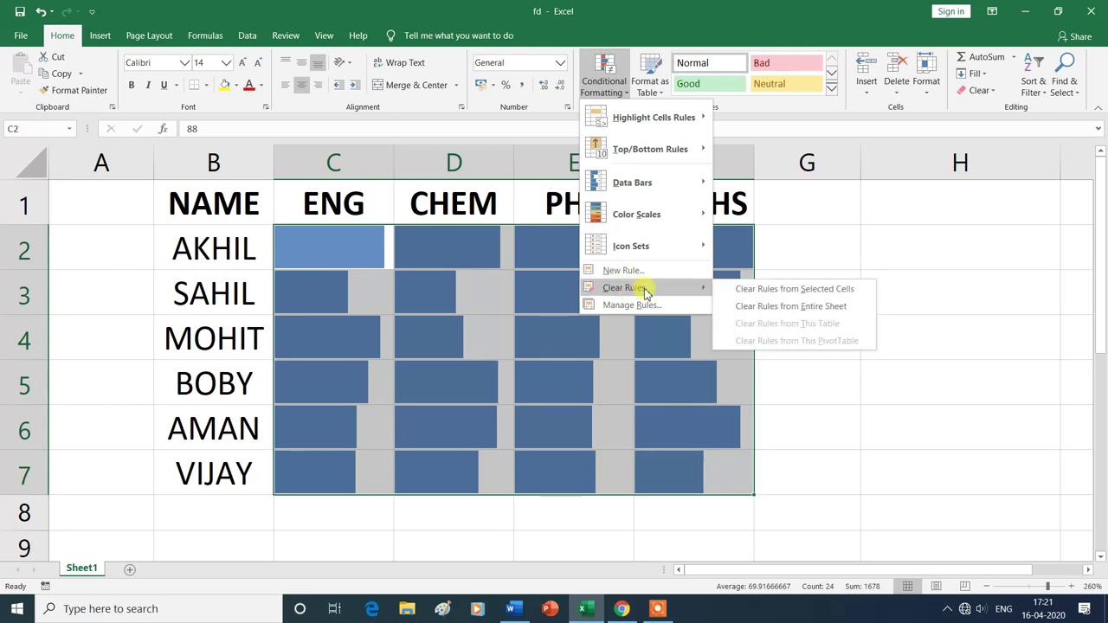
click(805, 296)
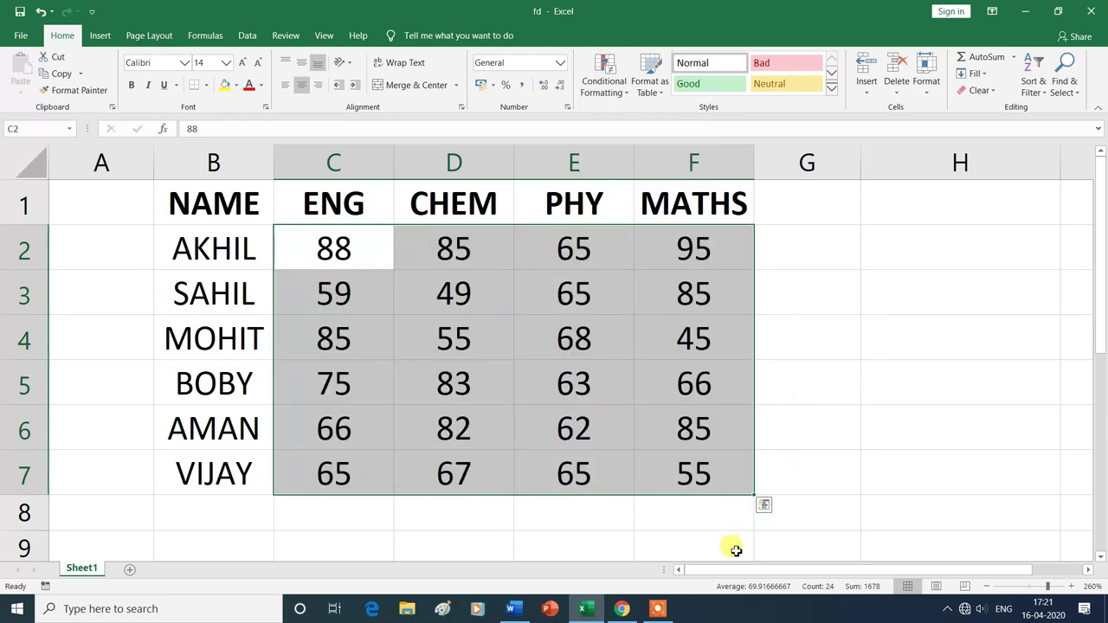
click(668, 546)
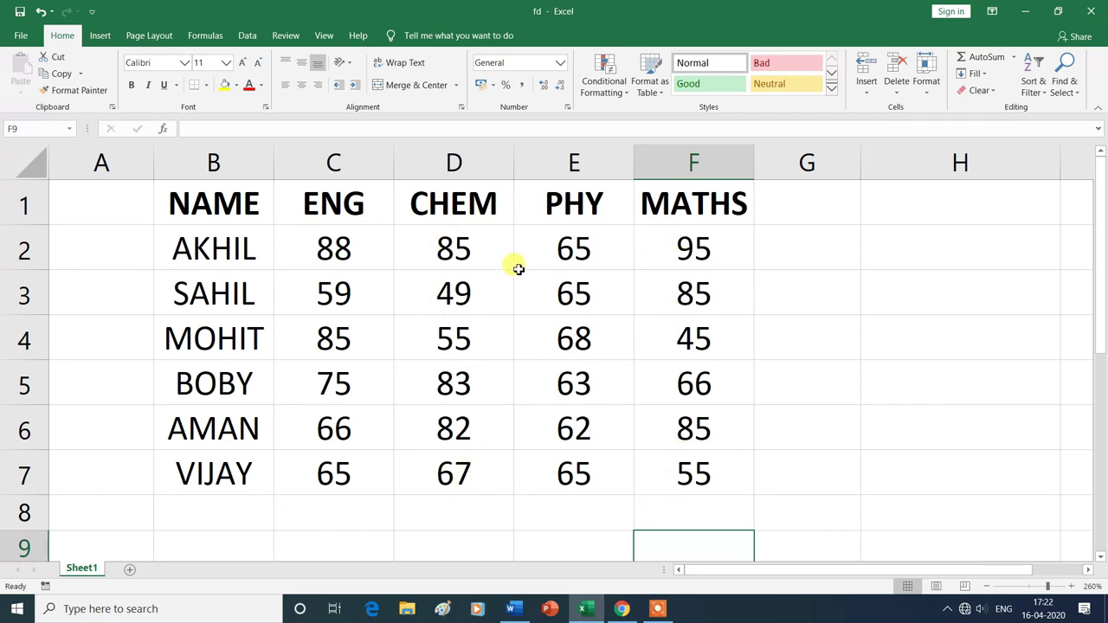
Reselect C2:F7 and apply the Green - Yellow - Red colour scale.
drag(309, 231, 705, 459)
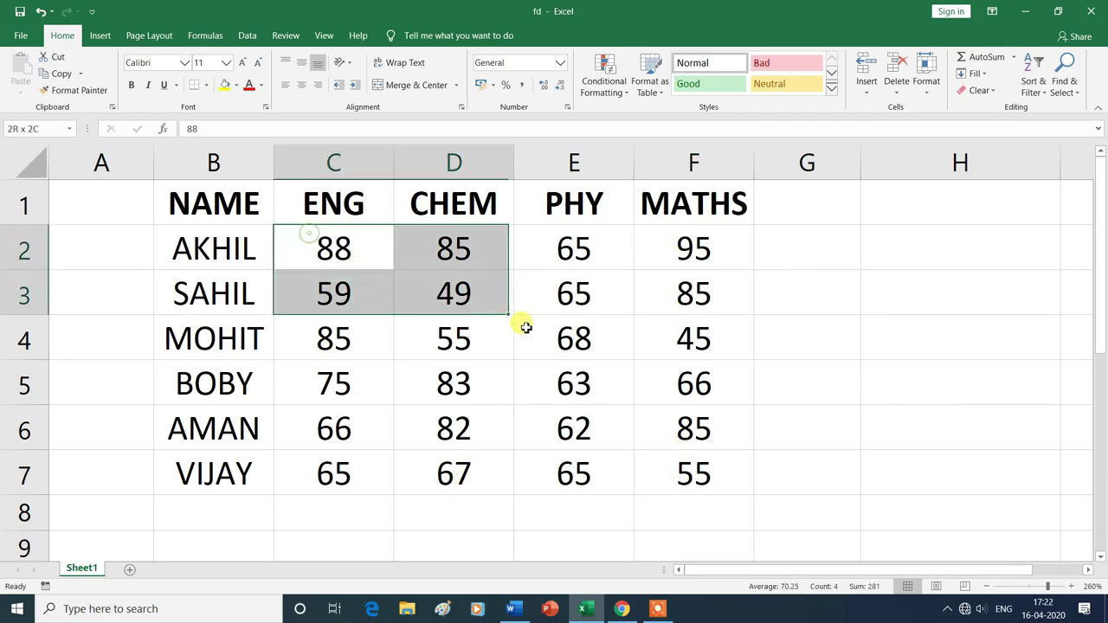
click(625, 96)
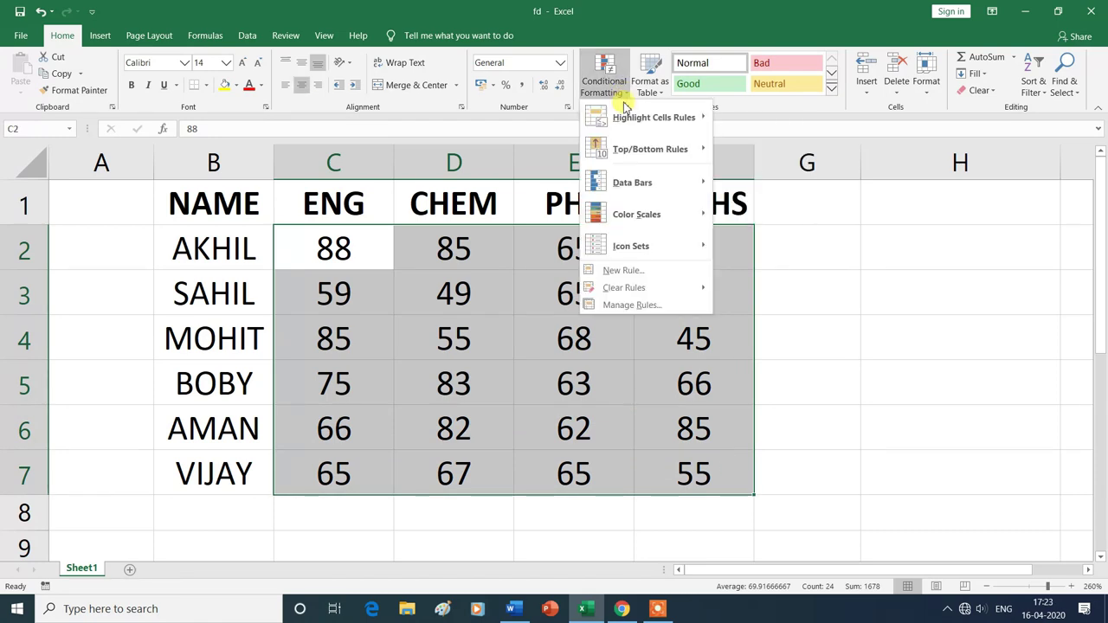
mouse_move(631, 218)
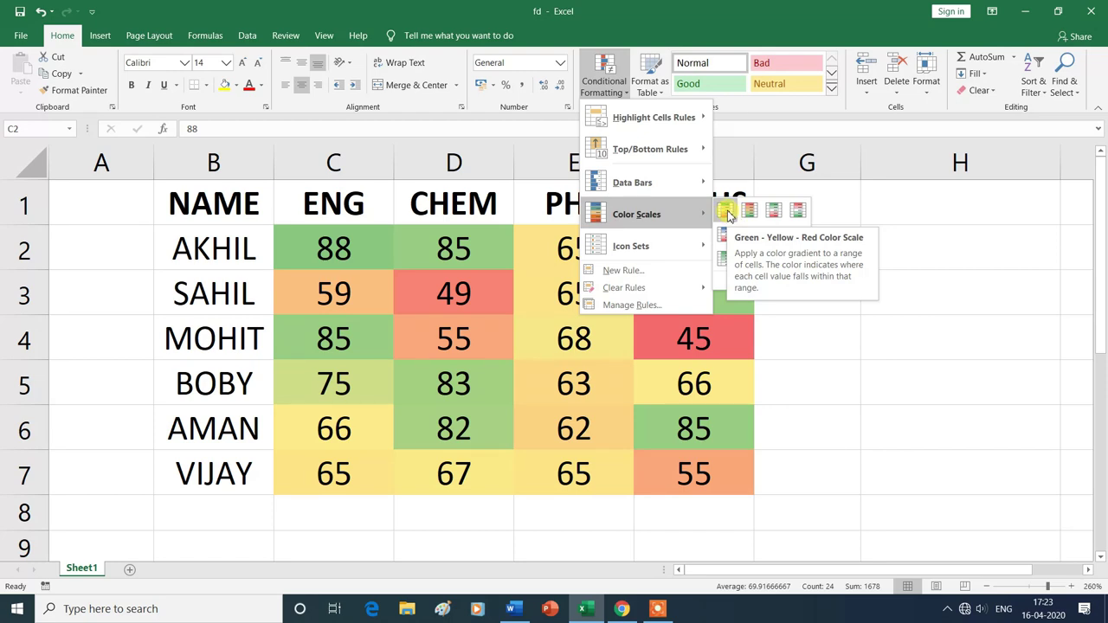
click(726, 212)
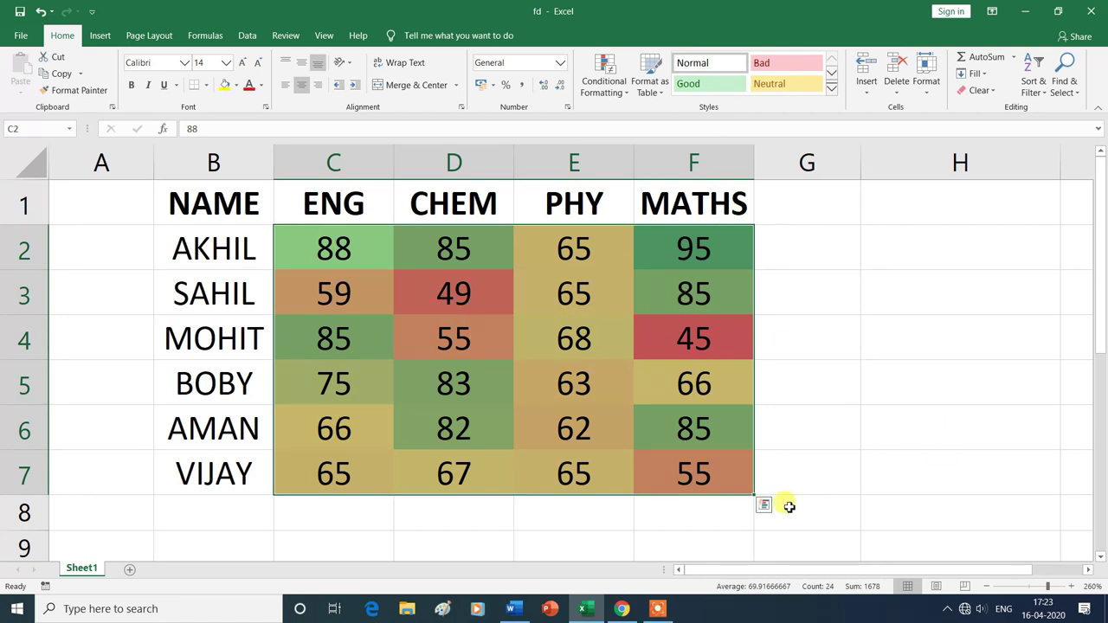
click(774, 514)
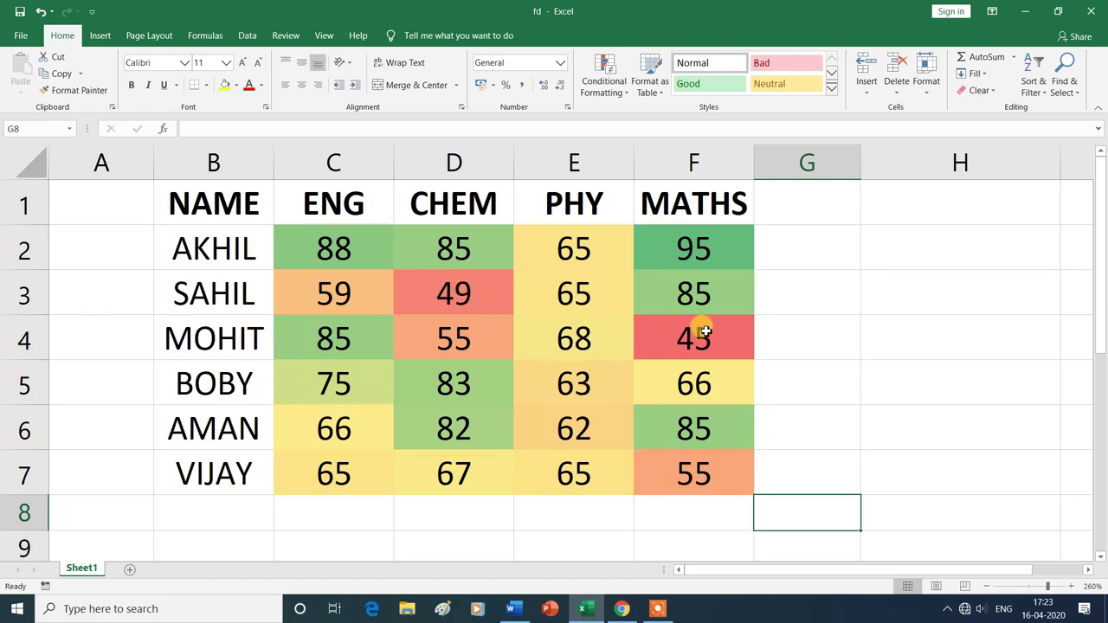
drag(309, 229, 672, 484)
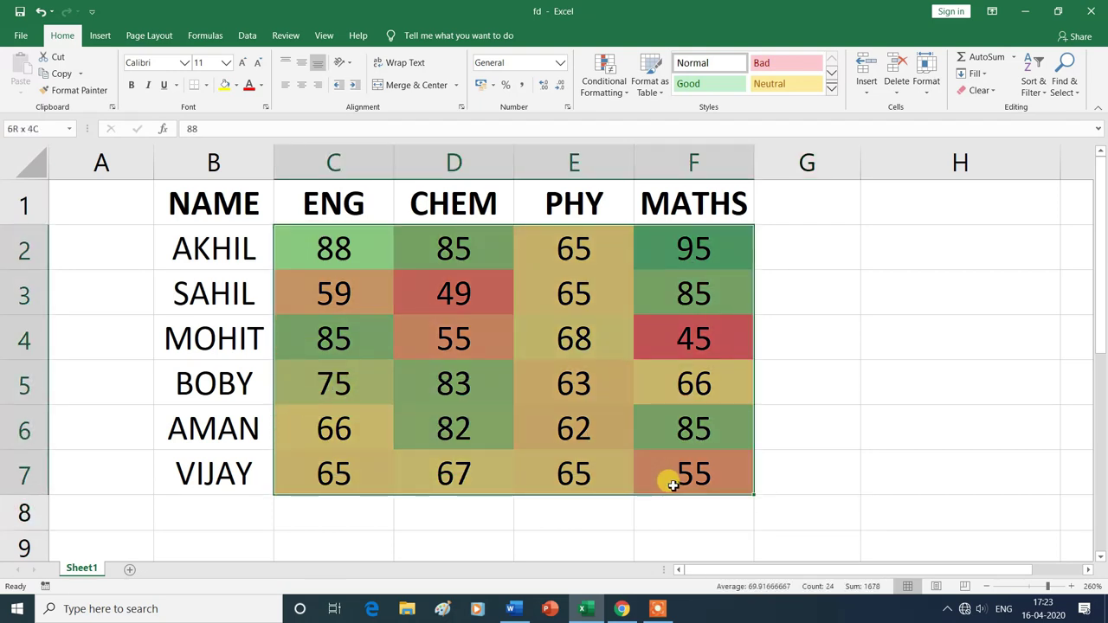
click(626, 93)
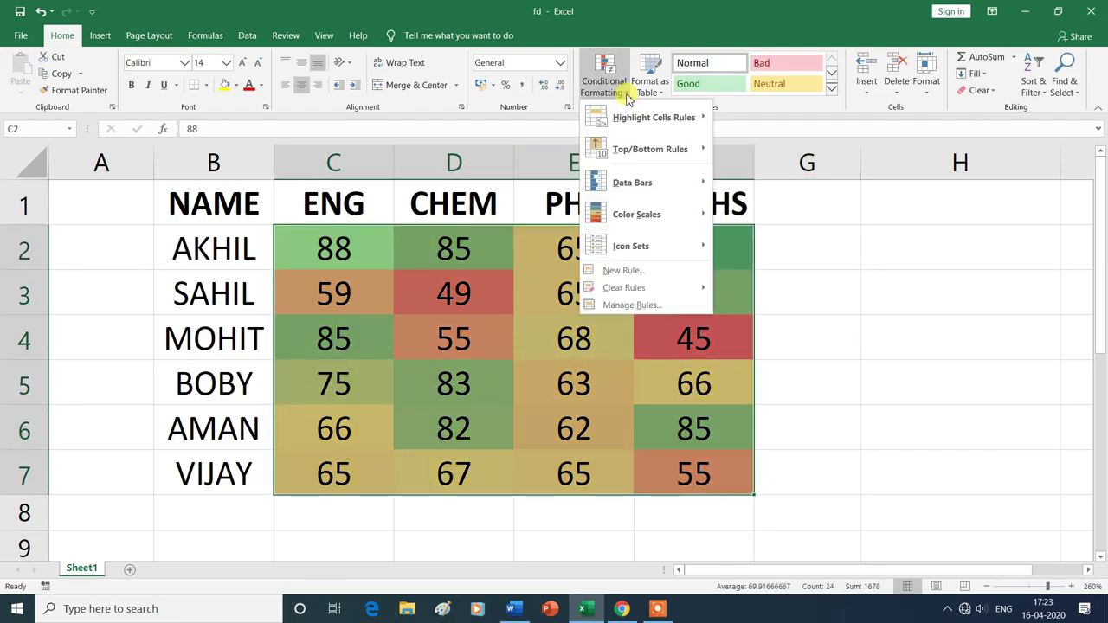
Apply the Red–Yellow–Green colour scale to the marks, then reselect C2:F7.
mouse_move(638, 220)
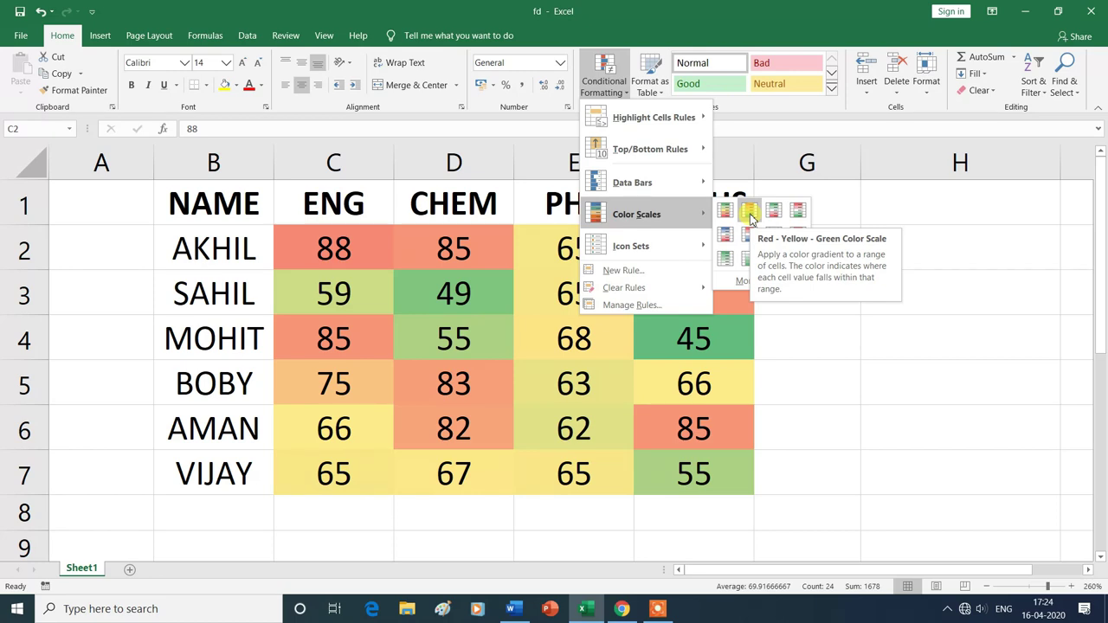
click(748, 212)
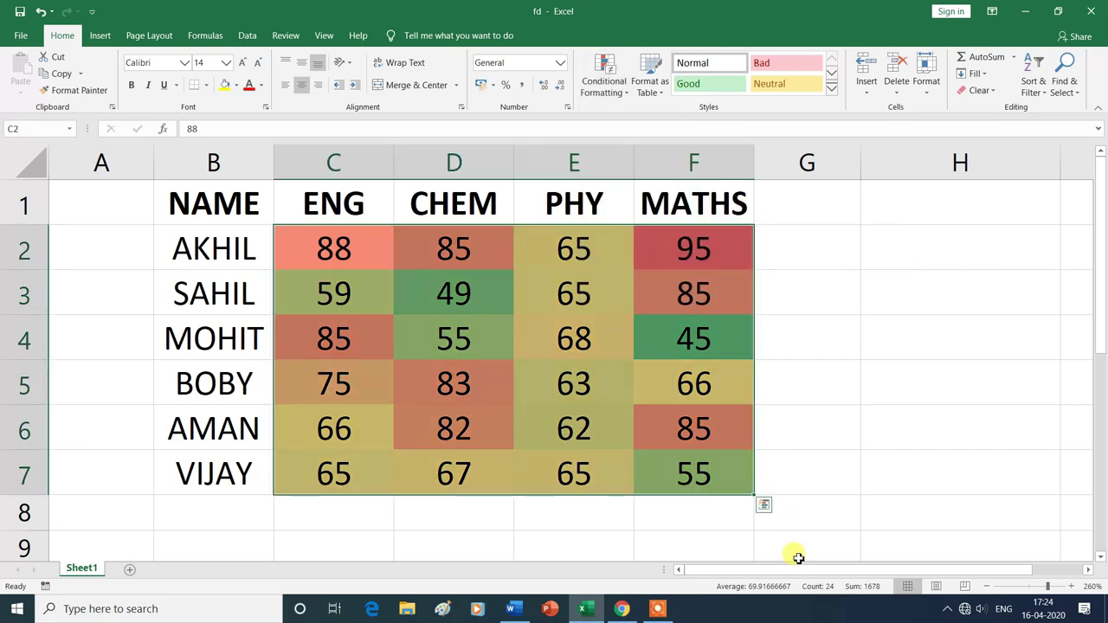
click(838, 529)
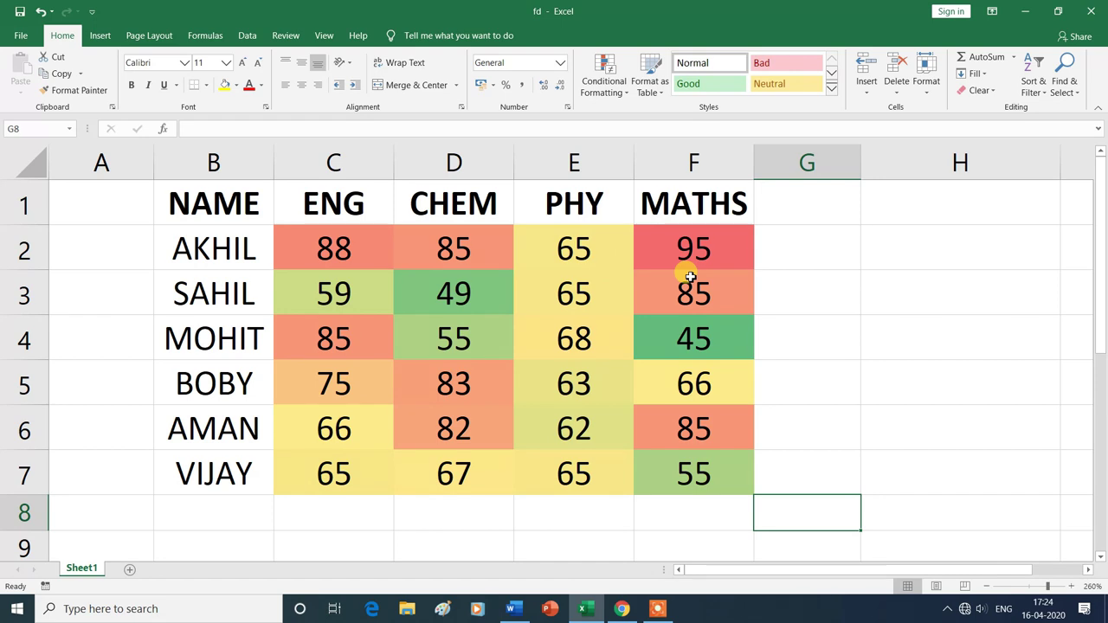
drag(305, 241, 673, 487)
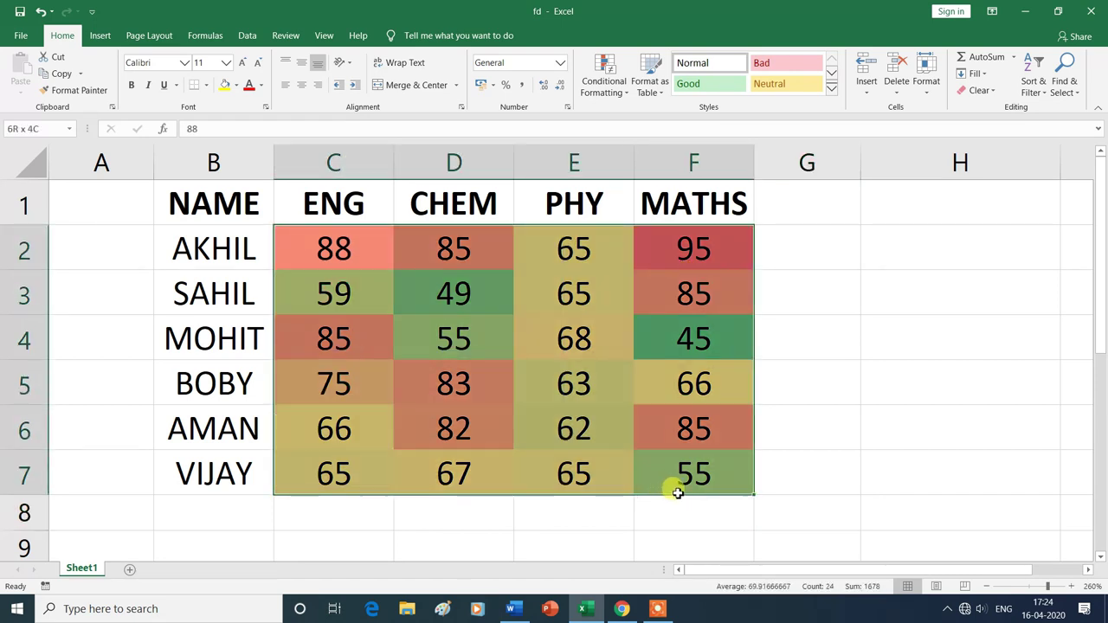
click(610, 82)
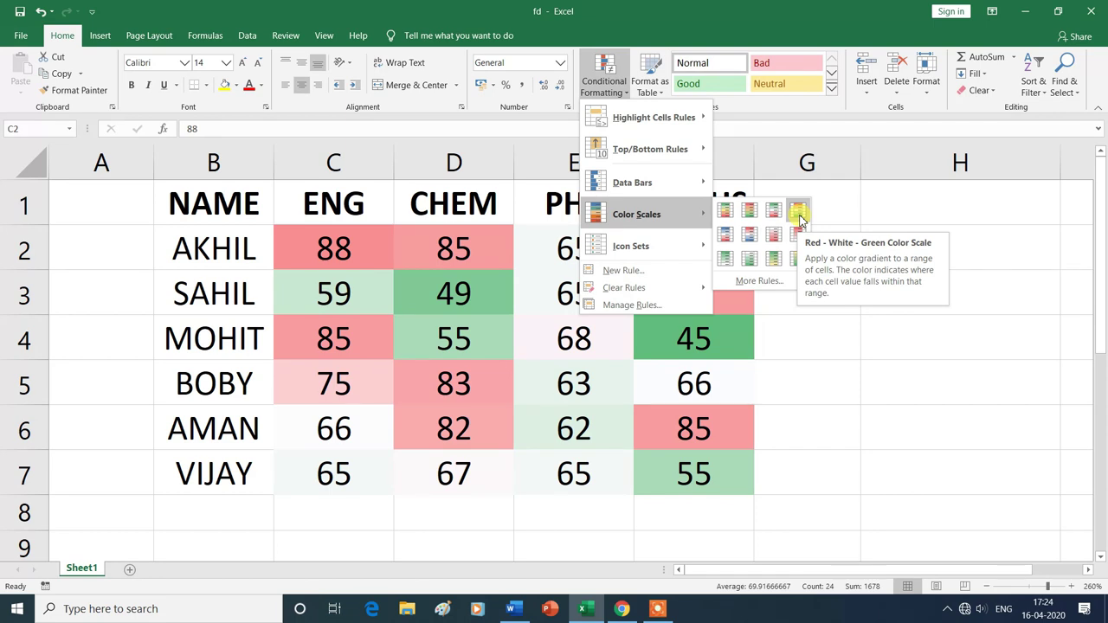
Shade C2:F7 with the Red–White–Green colour scale, then reselect the marks for more colour scale choices.
click(798, 217)
click(862, 483)
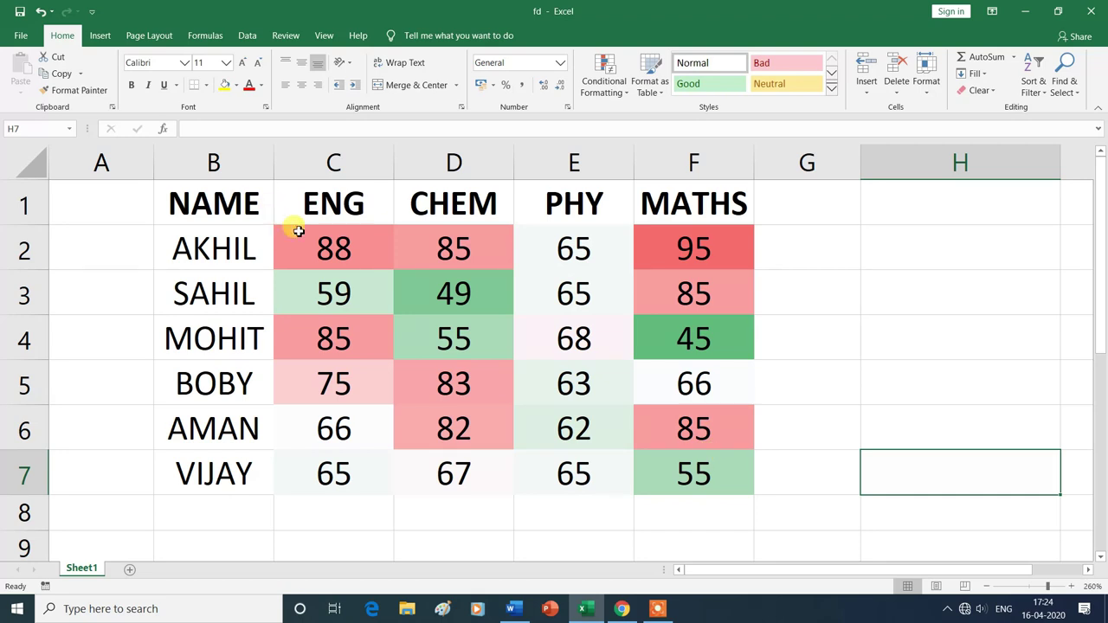
mouse_move(307, 232)
mouse_down()
mouse_move(697, 502)
mouse_move(700, 472)
mouse_up()
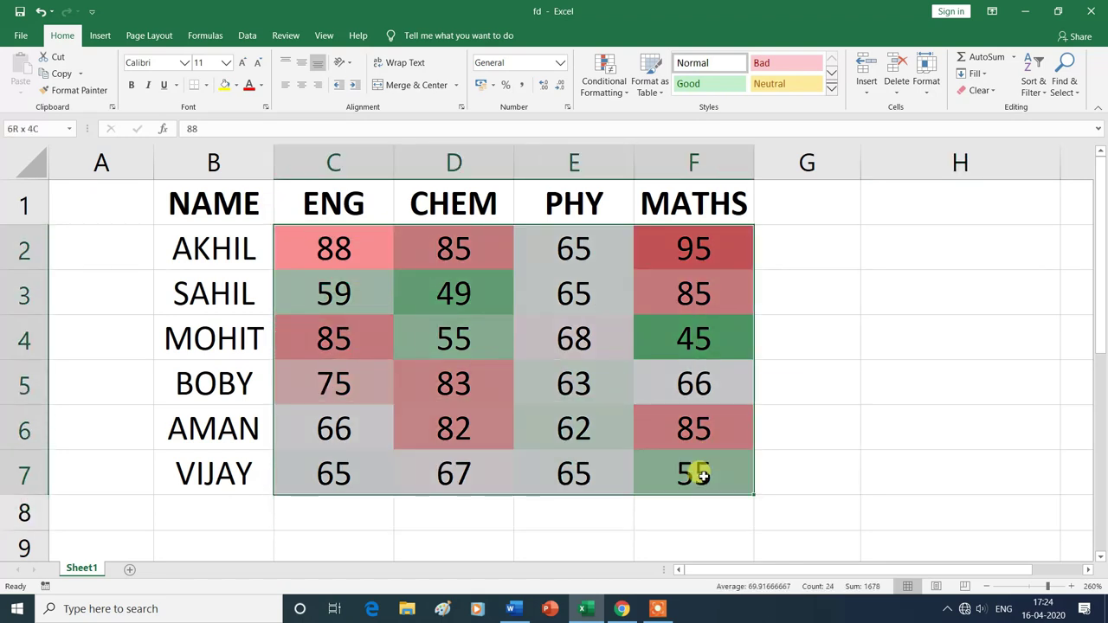
click(625, 98)
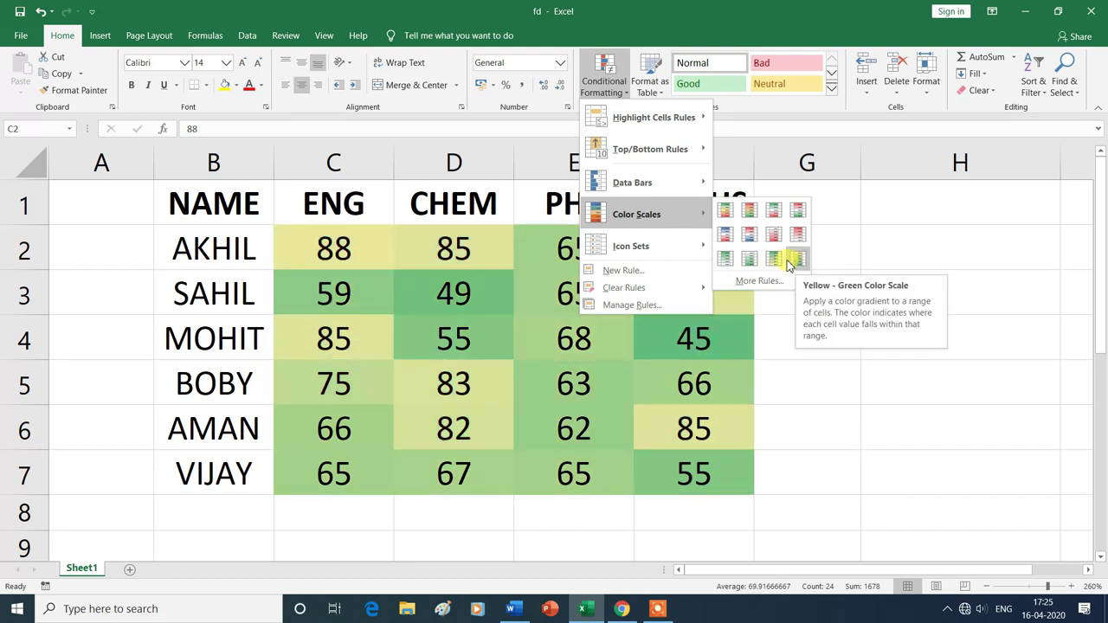
Create a custom 2-Color Scale rule with a red minimum and a green maximum.
click(760, 282)
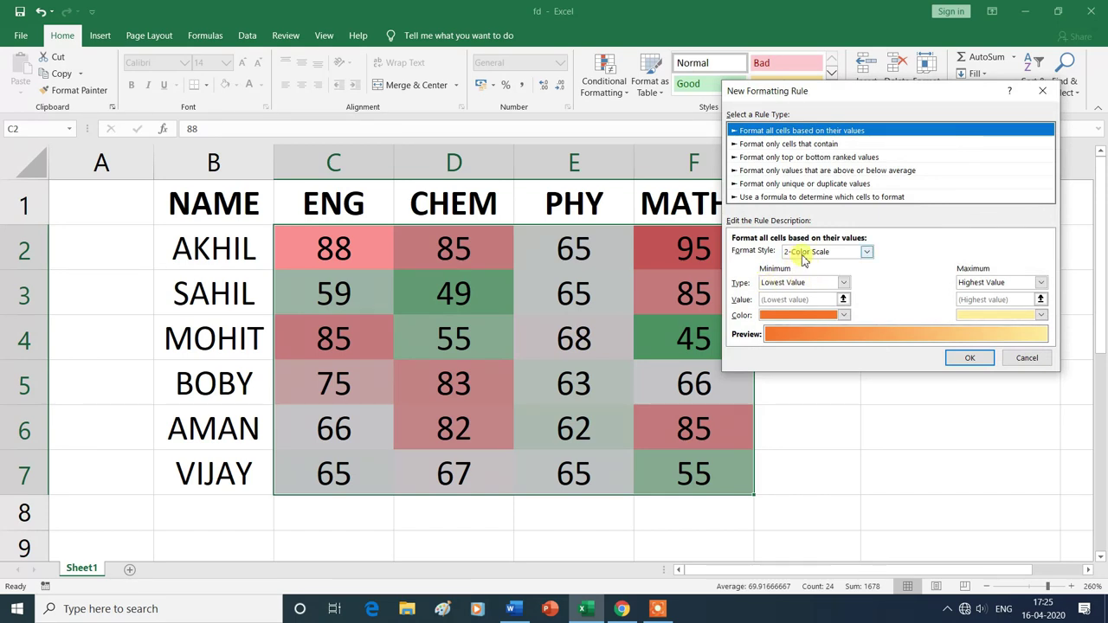
click(866, 252)
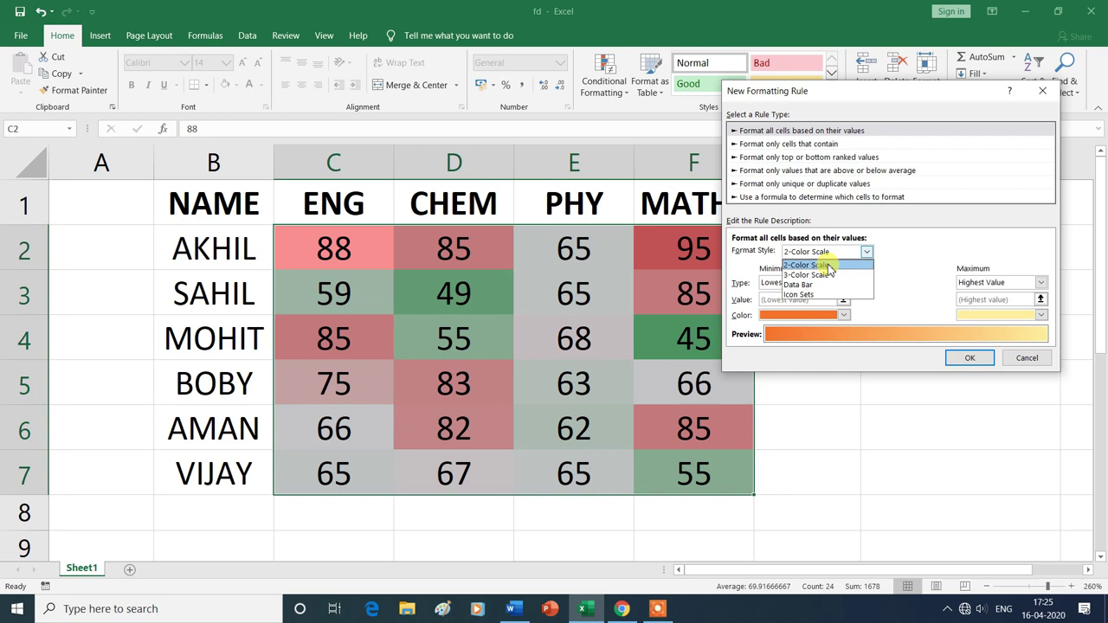
click(828, 269)
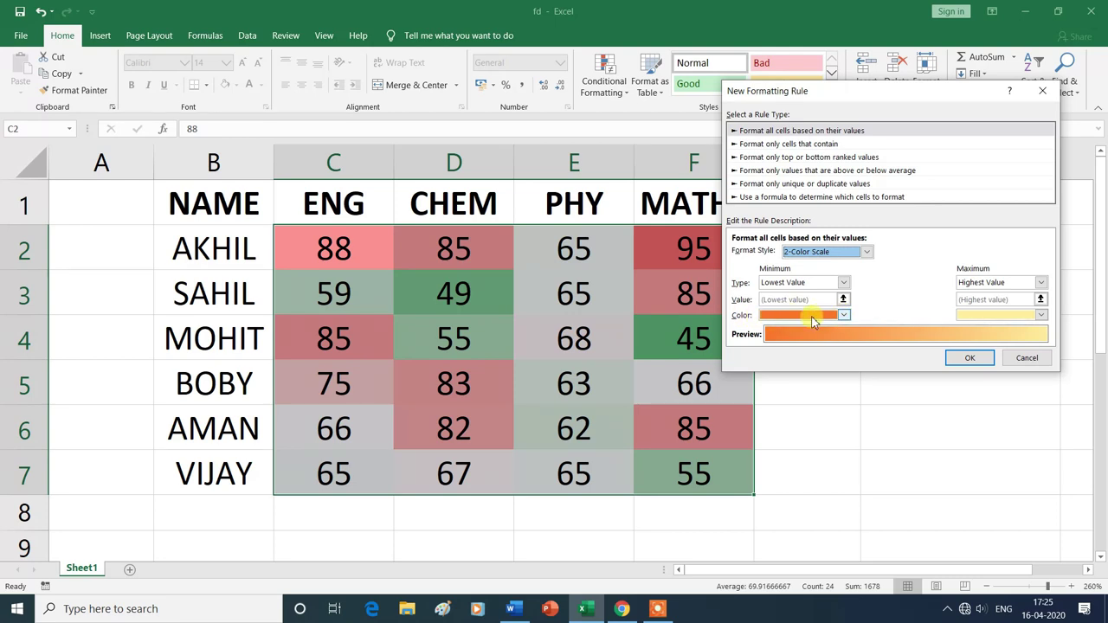
click(845, 317)
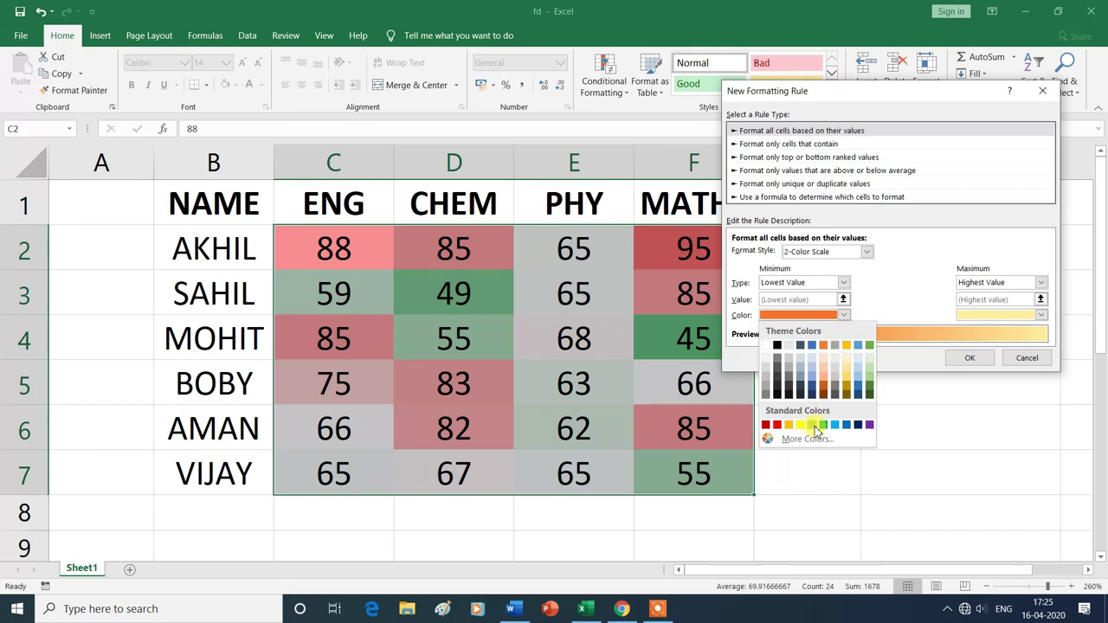
click(765, 424)
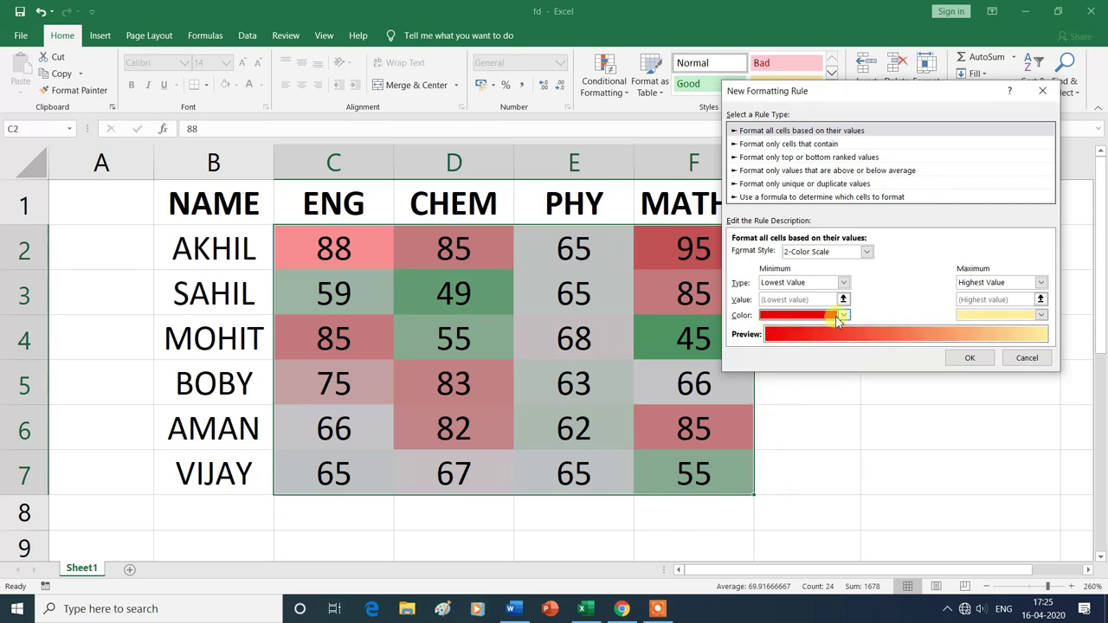
click(1041, 317)
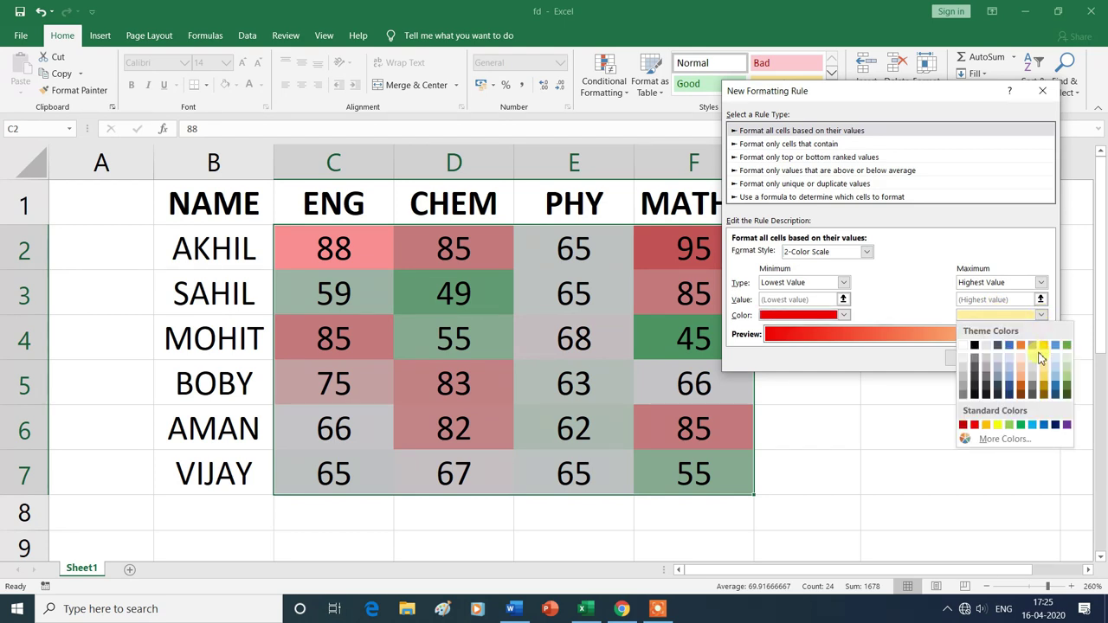
click(1021, 424)
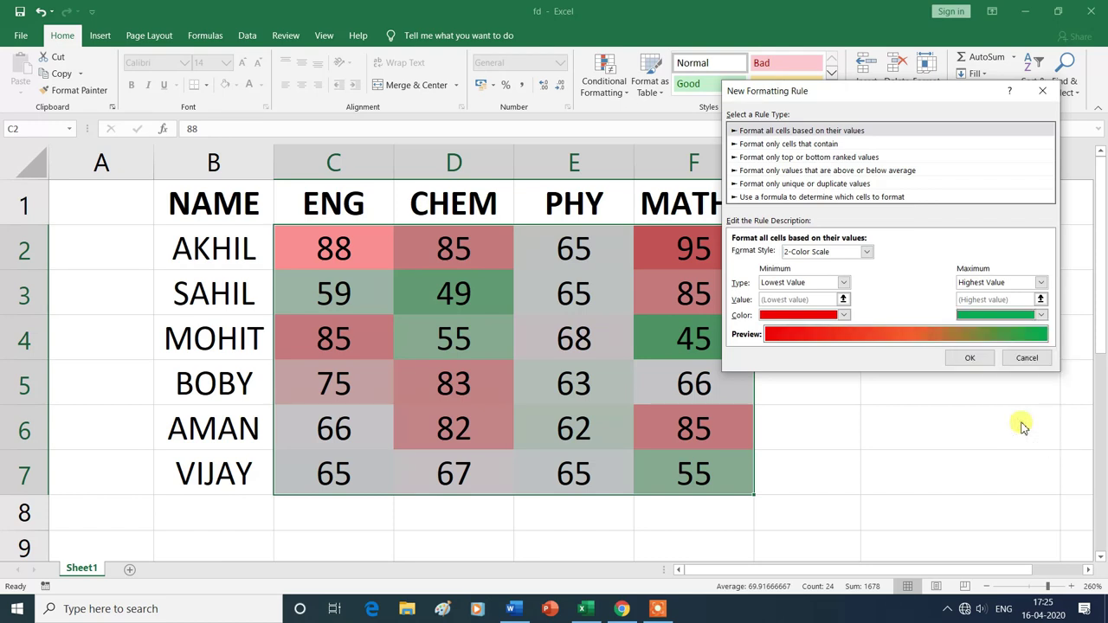
click(982, 361)
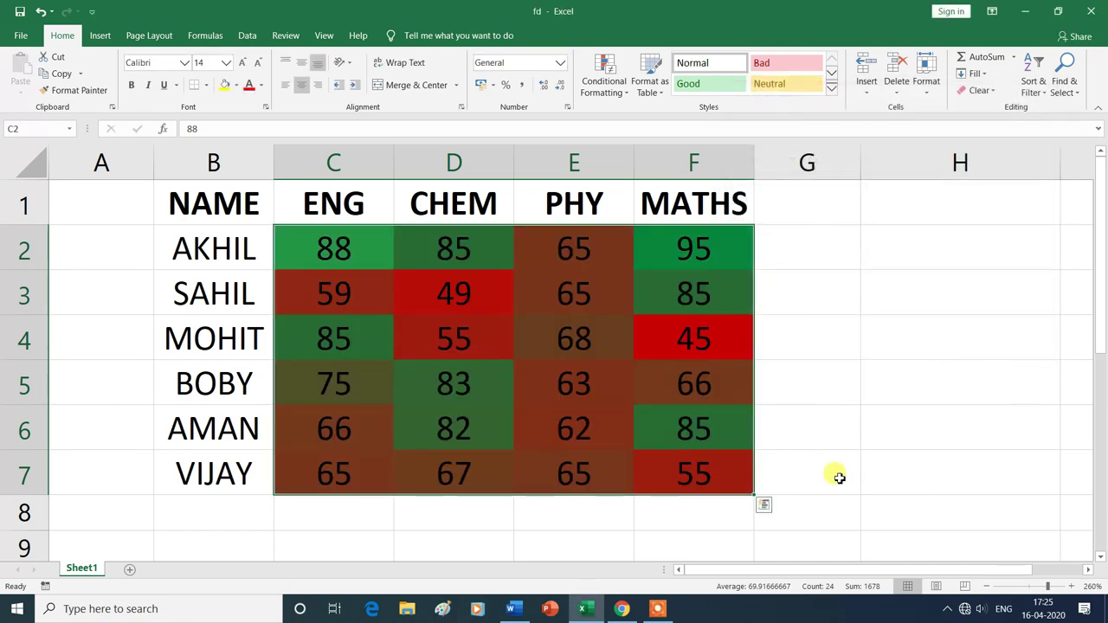
Deselect to view the red-to-green shading, then reselect C2:F7.
click(844, 526)
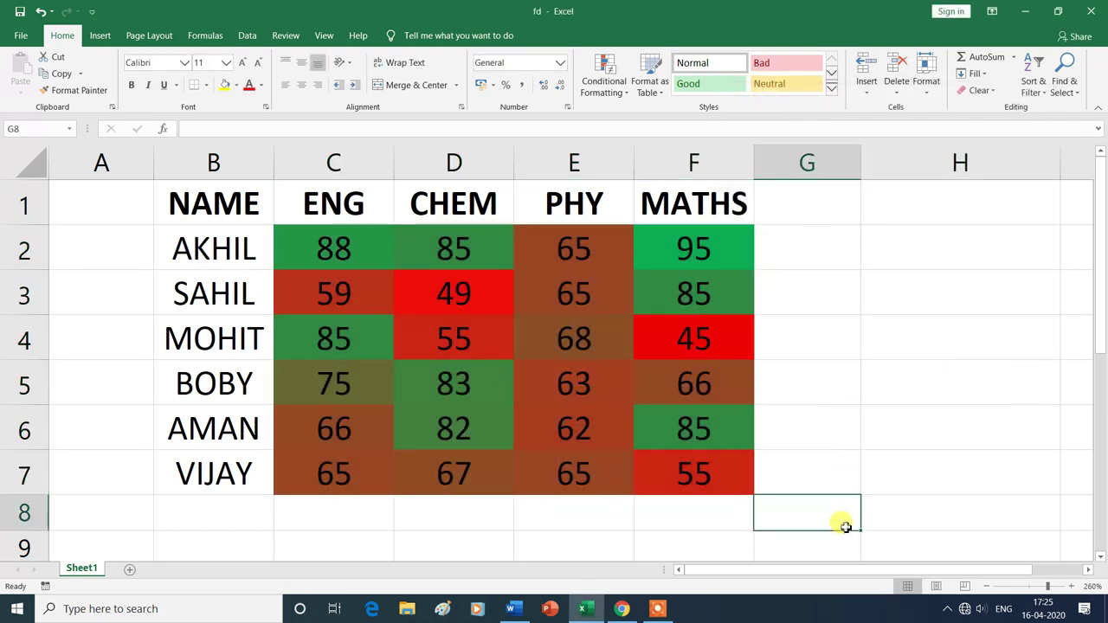
click(714, 545)
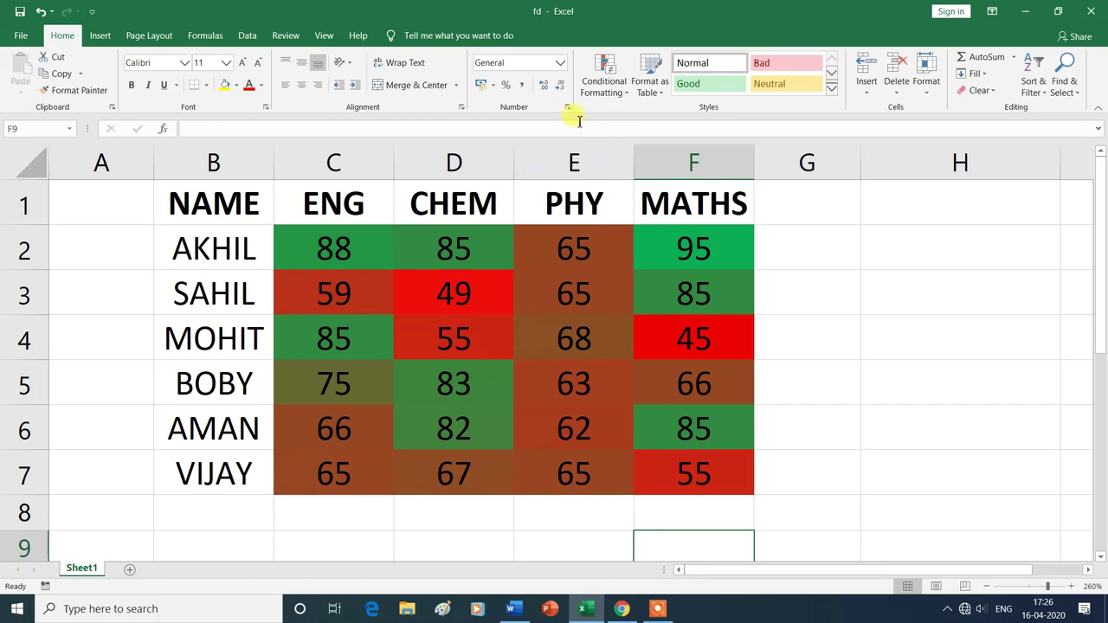
drag(340, 242, 719, 475)
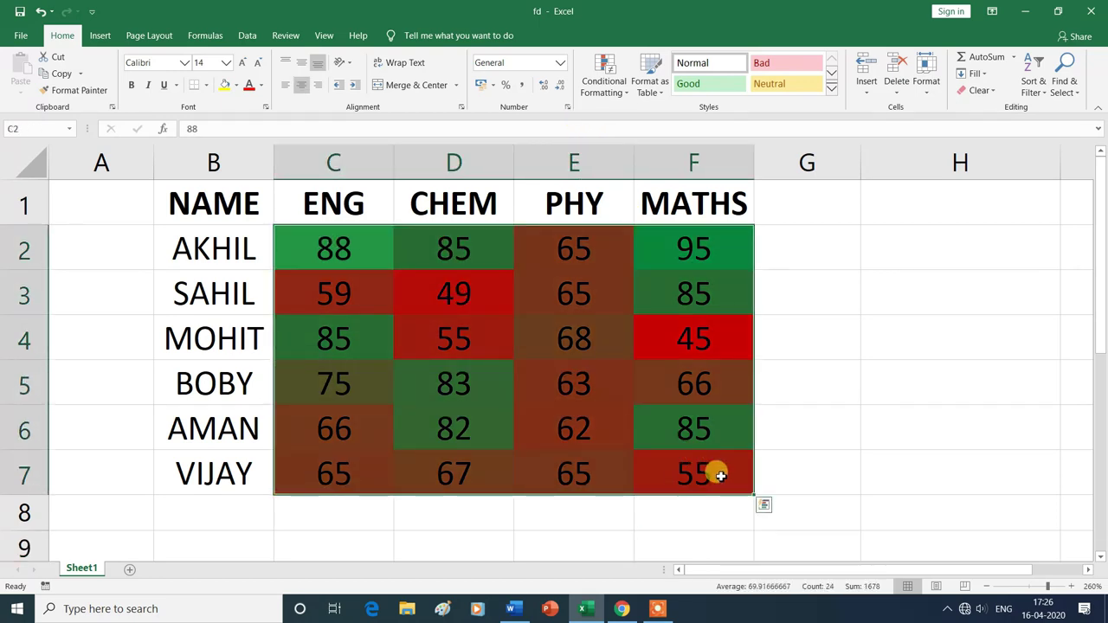
Start a new custom colour scale rule set to 3-Color Scale.
click(629, 93)
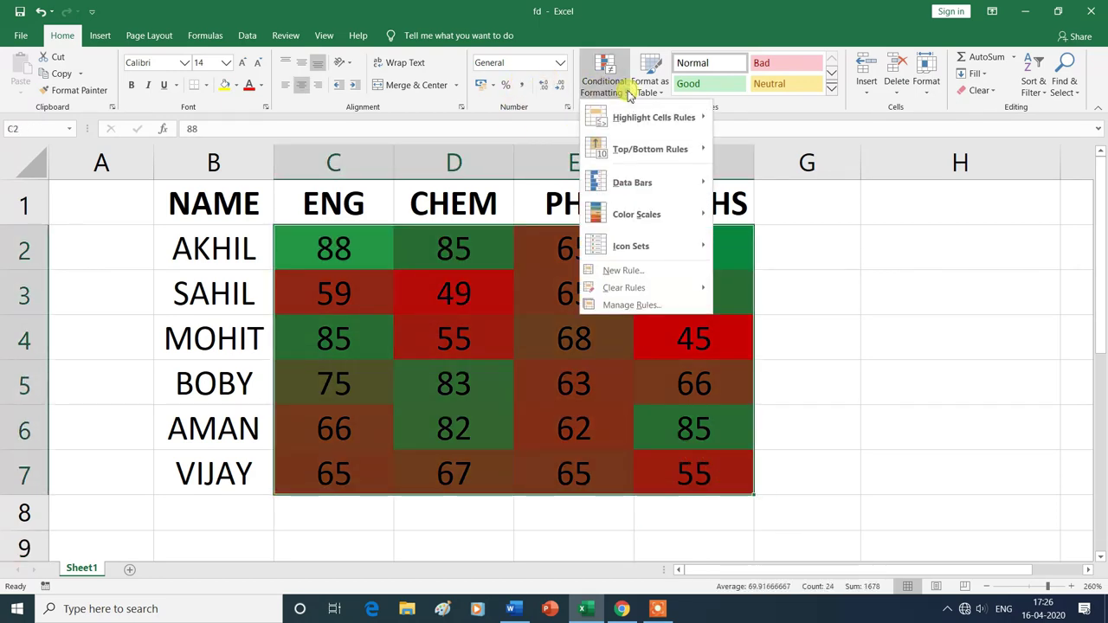
mouse_move(643, 244)
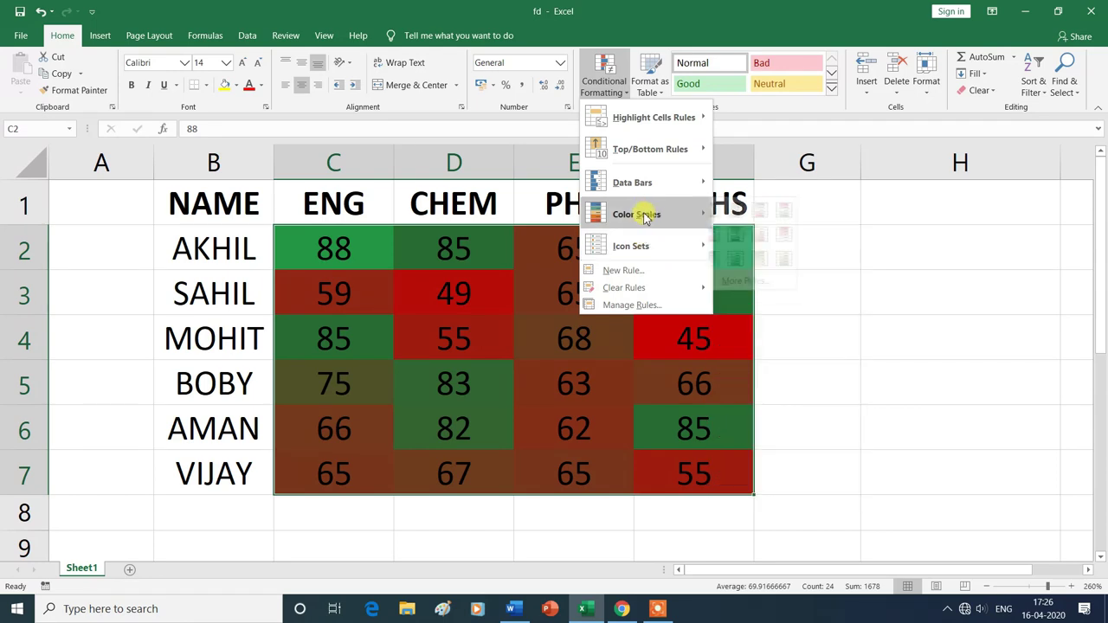
mouse_move(683, 213)
click(753, 281)
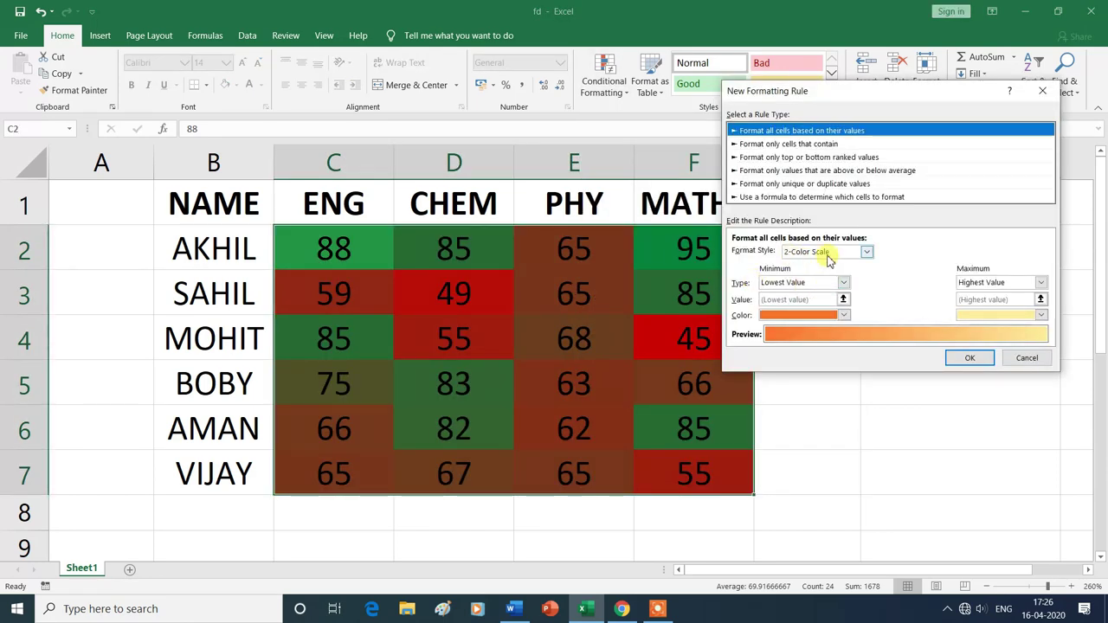
click(866, 252)
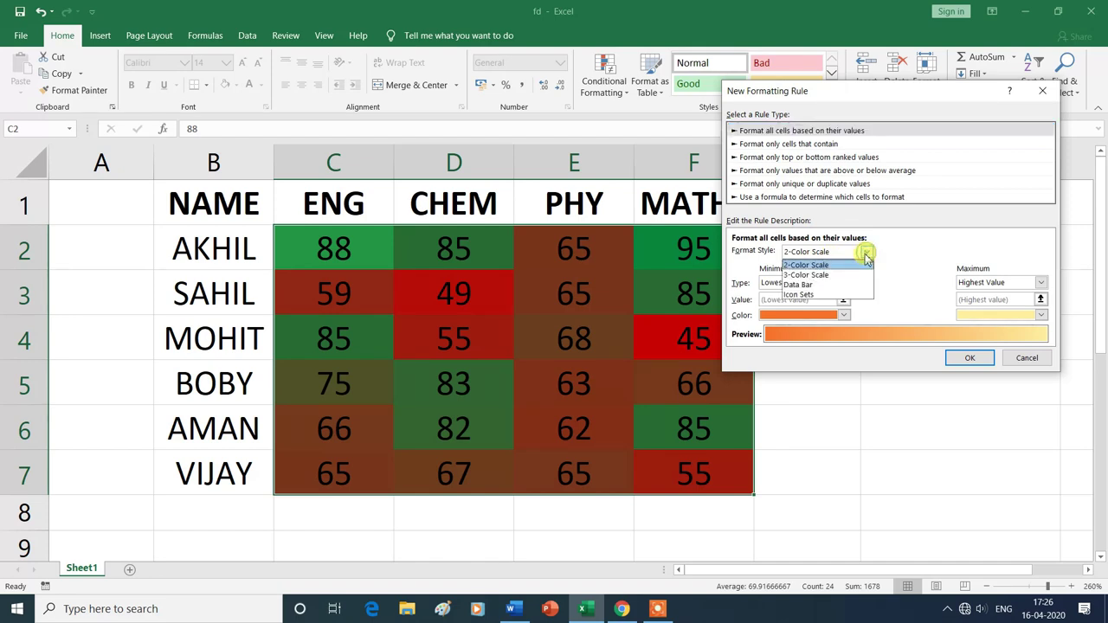
click(820, 276)
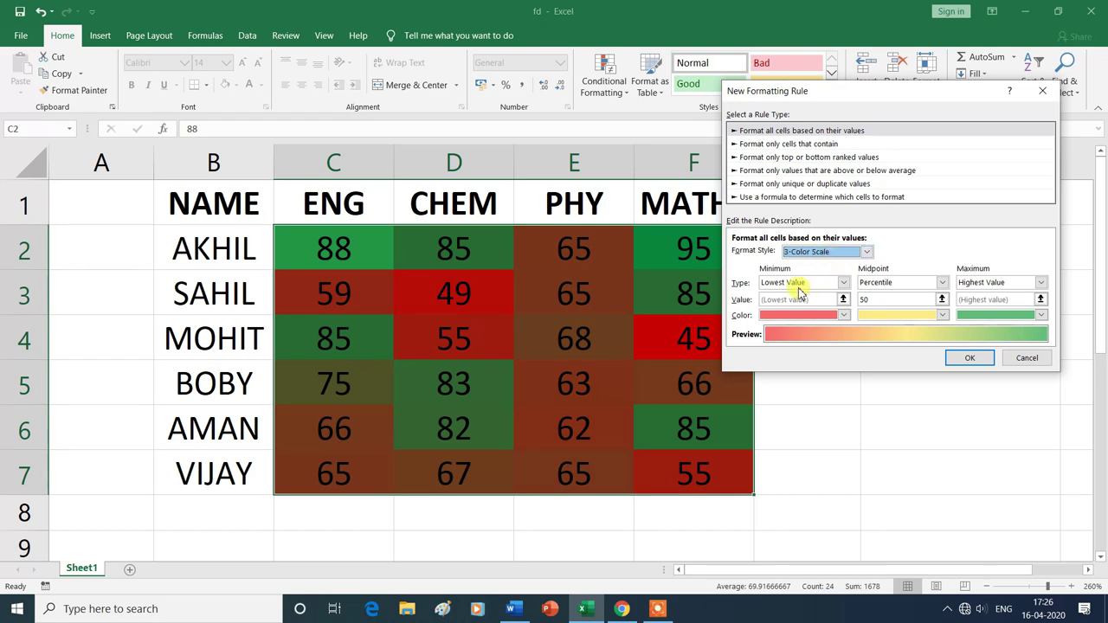
Give the scale a red minimum, a yellow midpoint and a green maximum, confirm it, then reselect C2:F7.
click(792, 314)
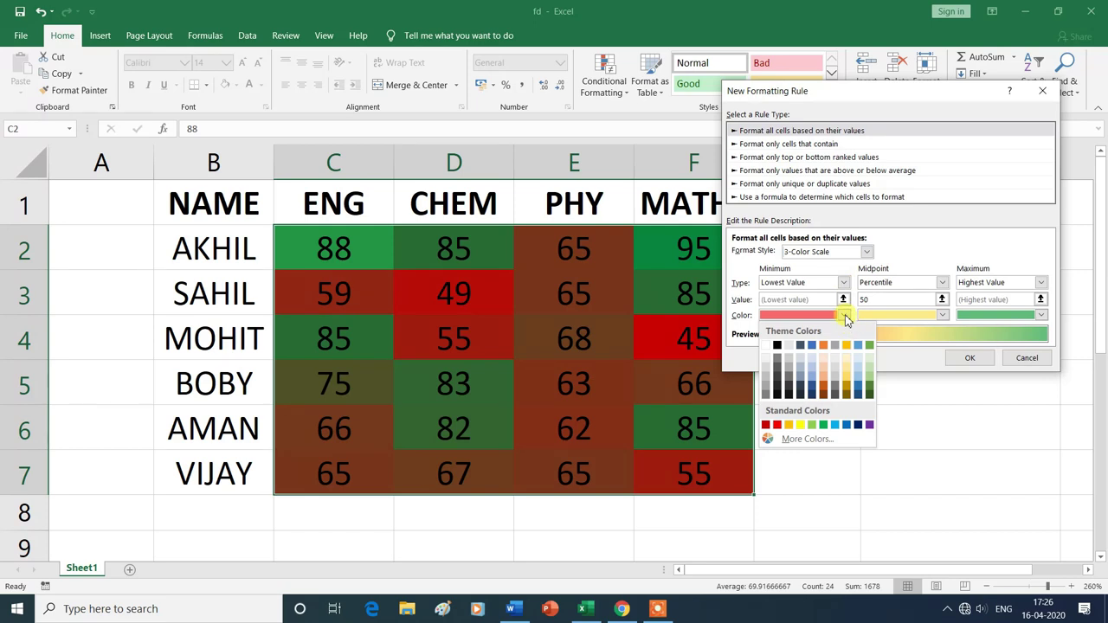
click(846, 319)
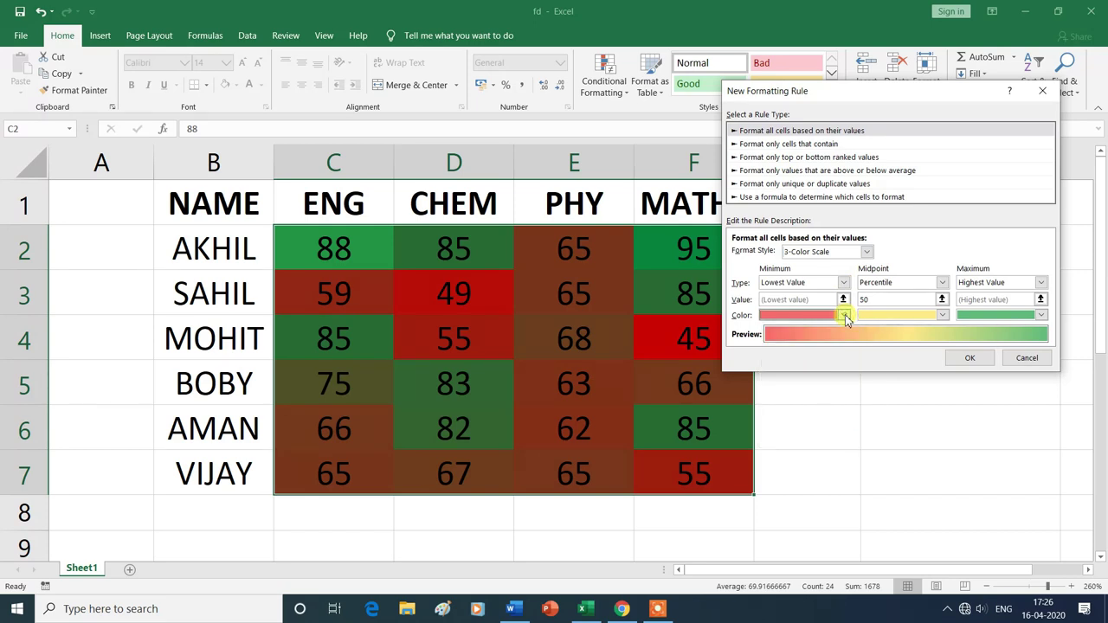
click(846, 318)
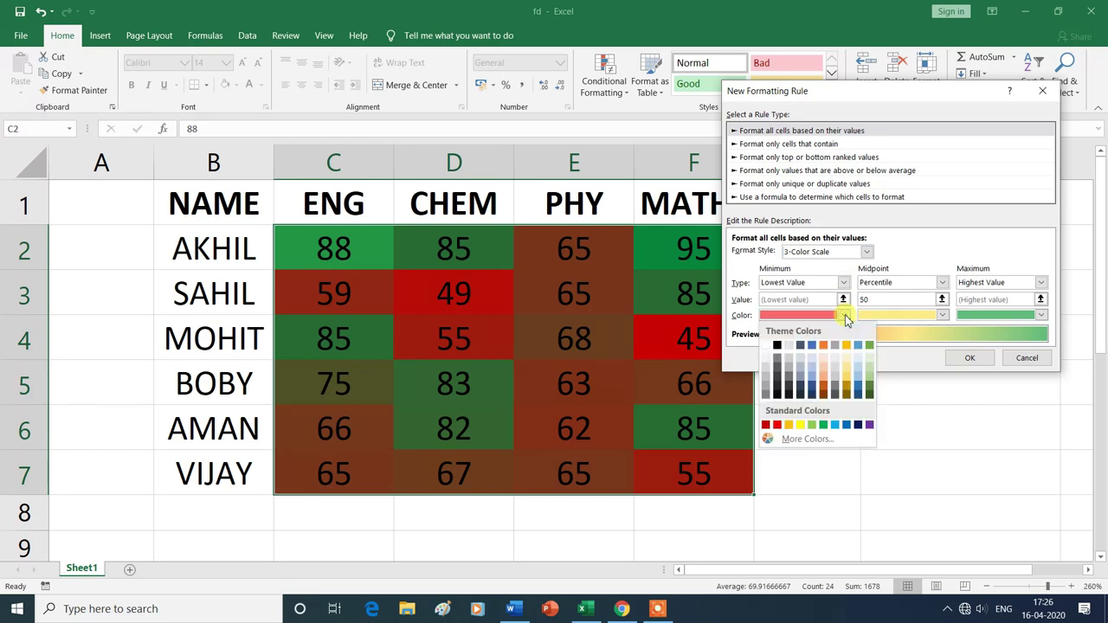
click(777, 426)
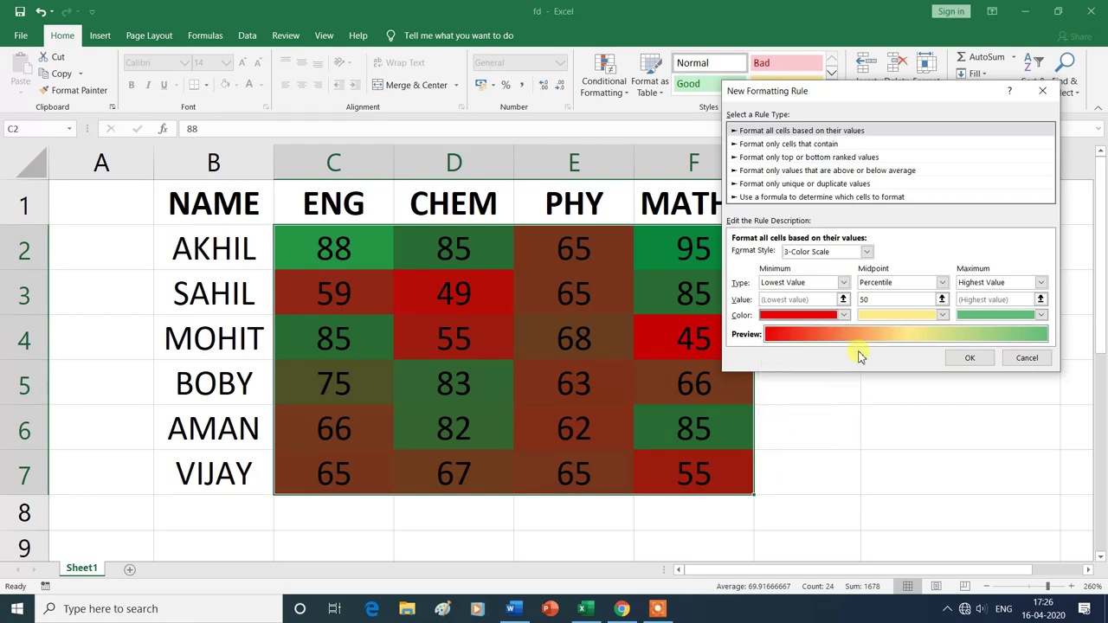
click(943, 315)
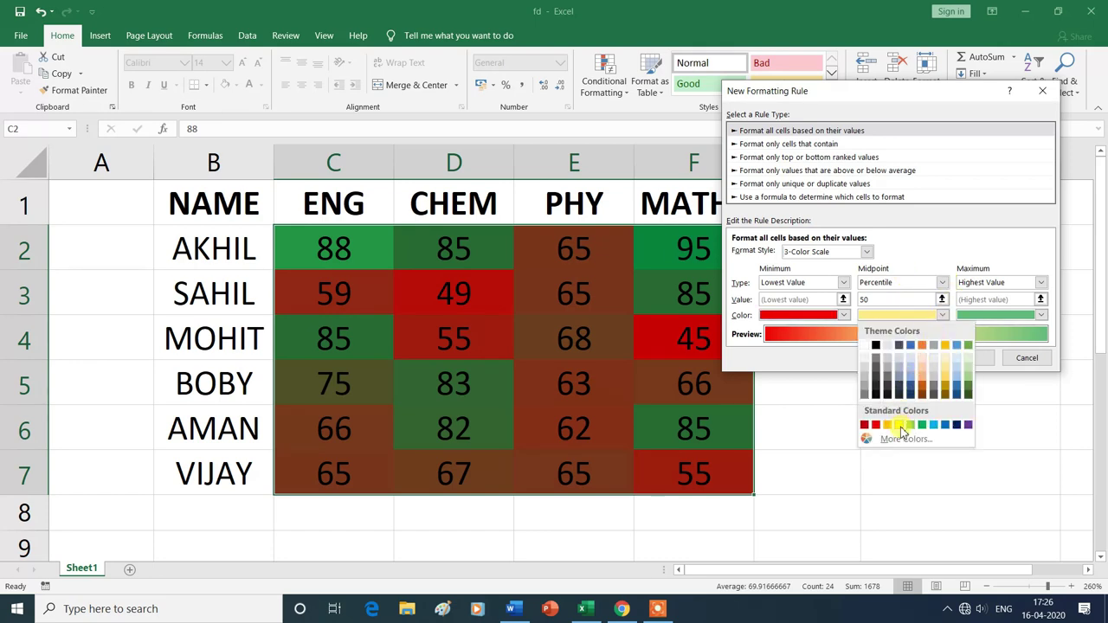
click(899, 425)
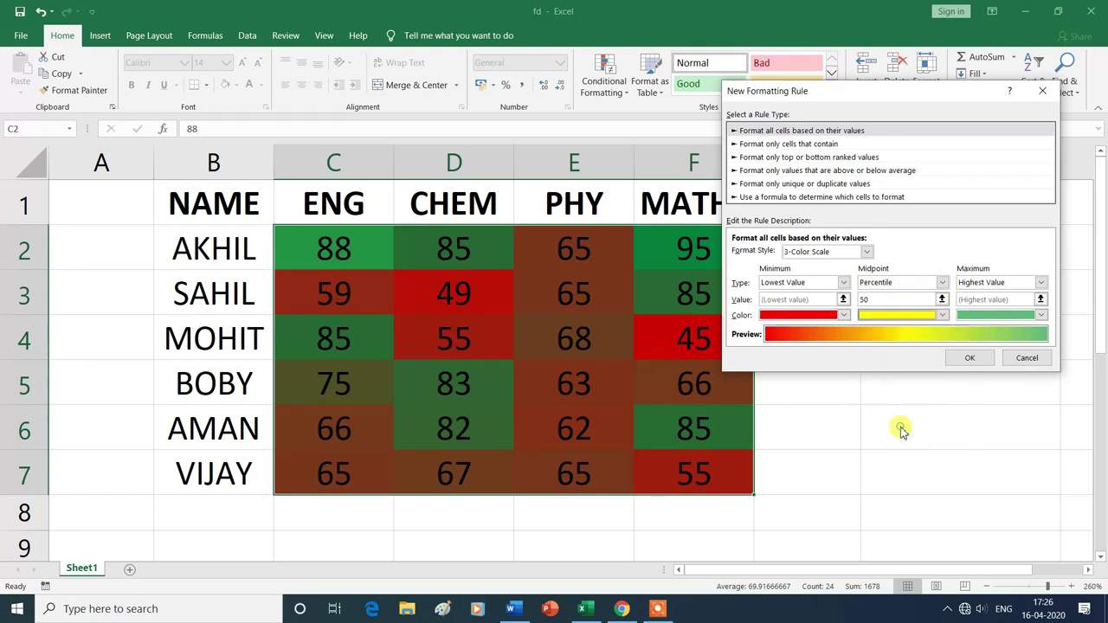
click(1042, 316)
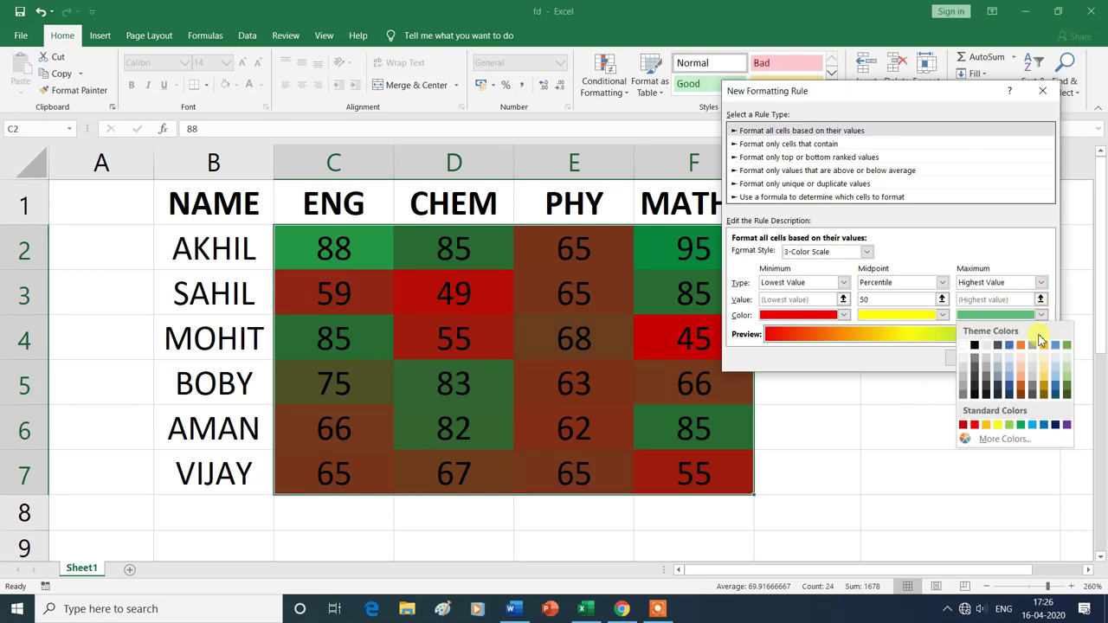
click(1023, 425)
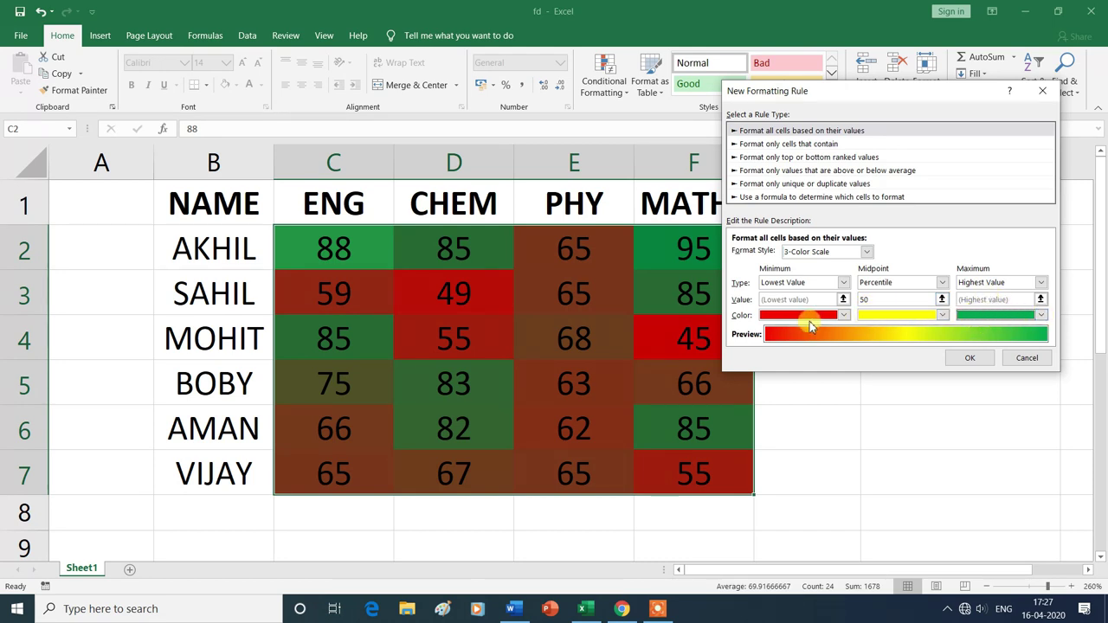
click(968, 360)
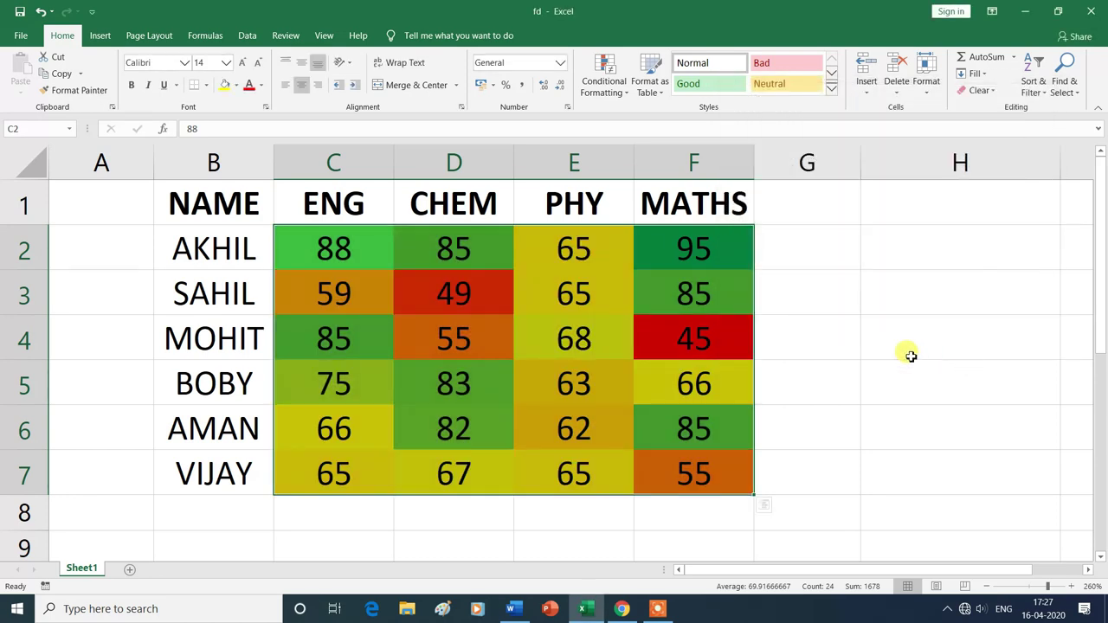
click(717, 543)
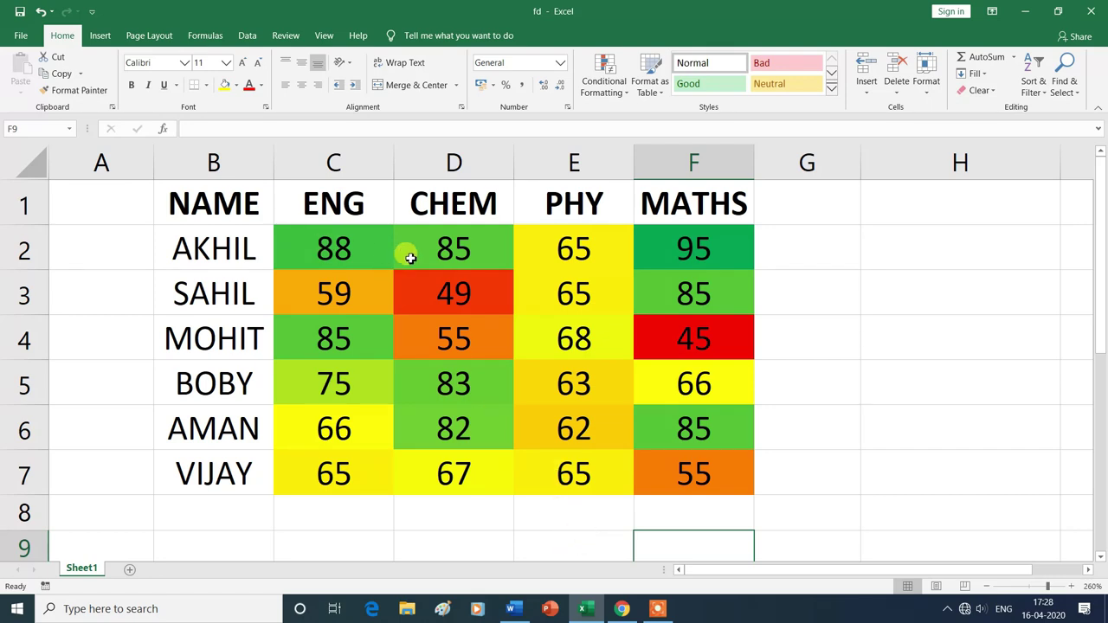
drag(334, 239, 700, 467)
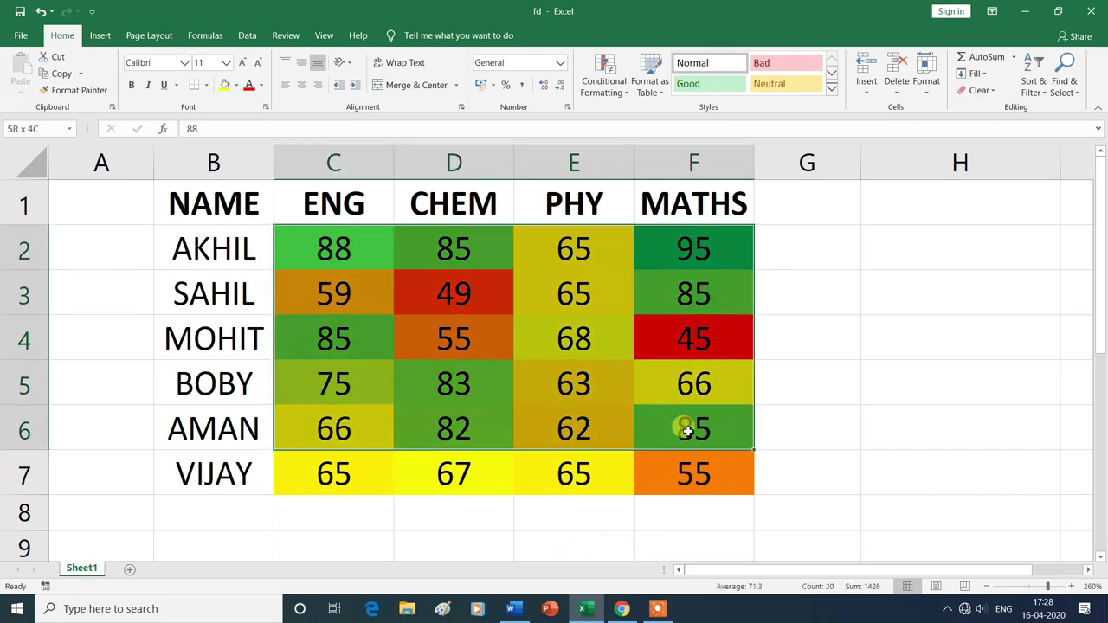
Clear the conditional formatting rules from C2:F7, then reselect the now-plain marks.
click(614, 83)
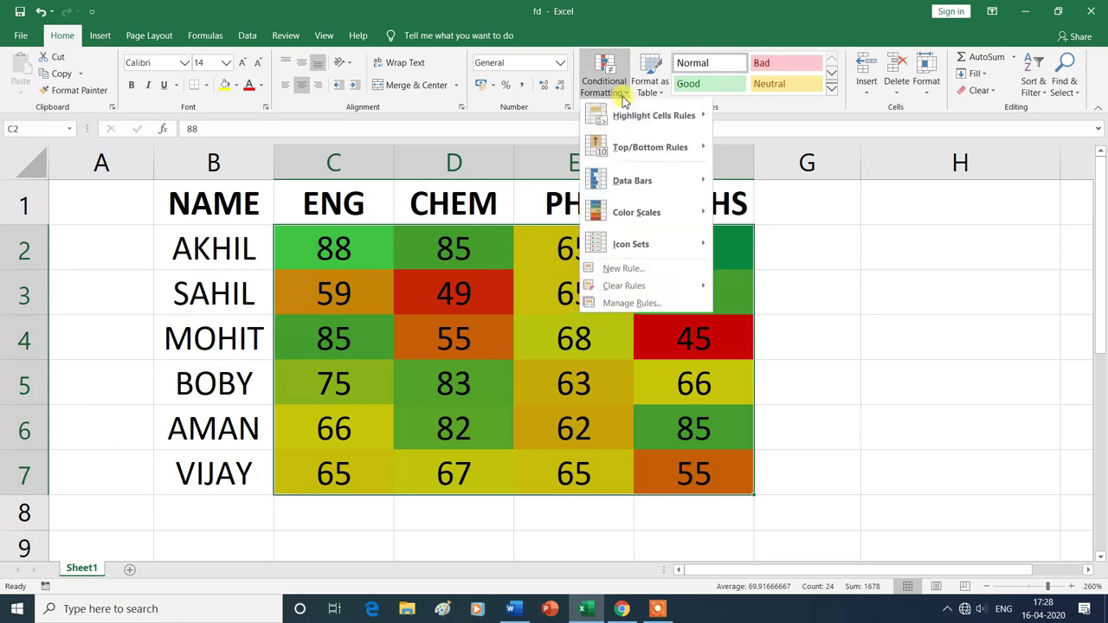
mouse_move(627, 288)
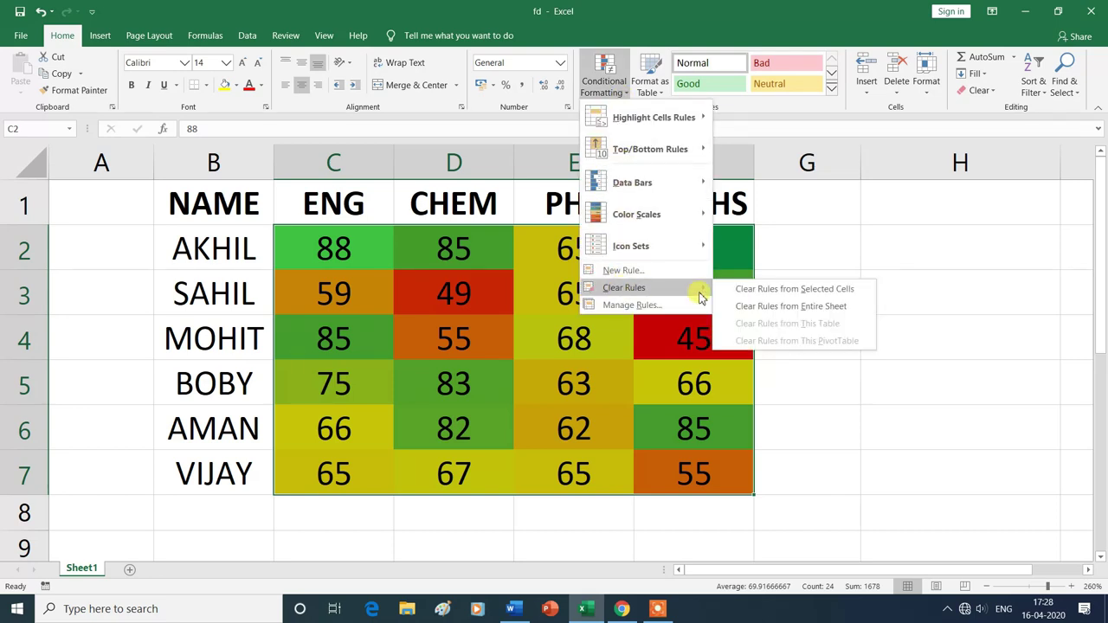
click(773, 293)
click(589, 551)
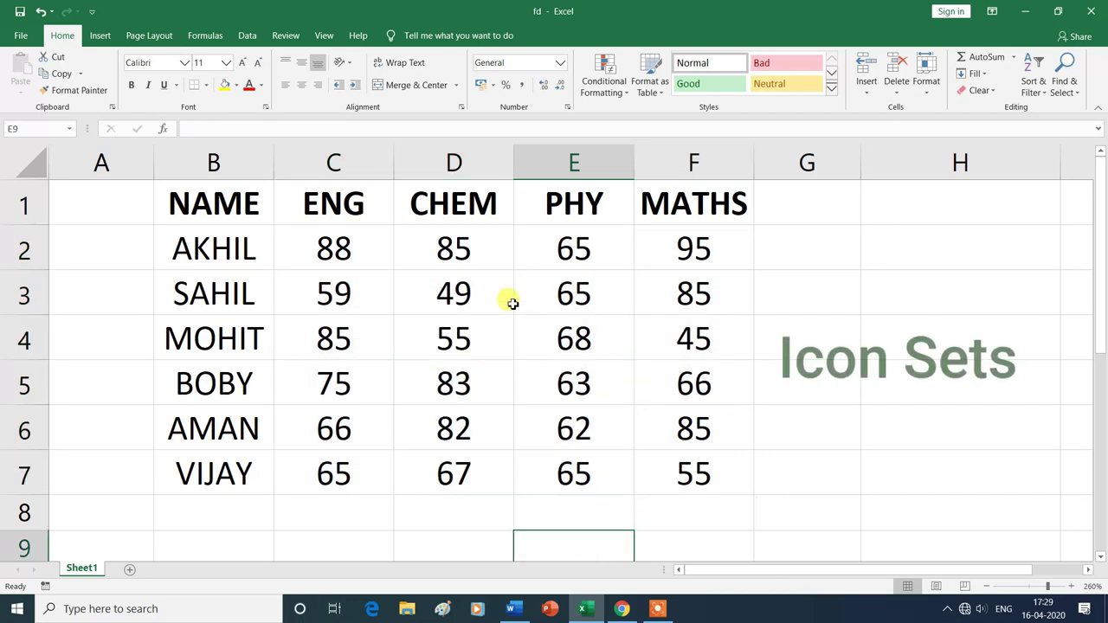
drag(327, 247, 671, 477)
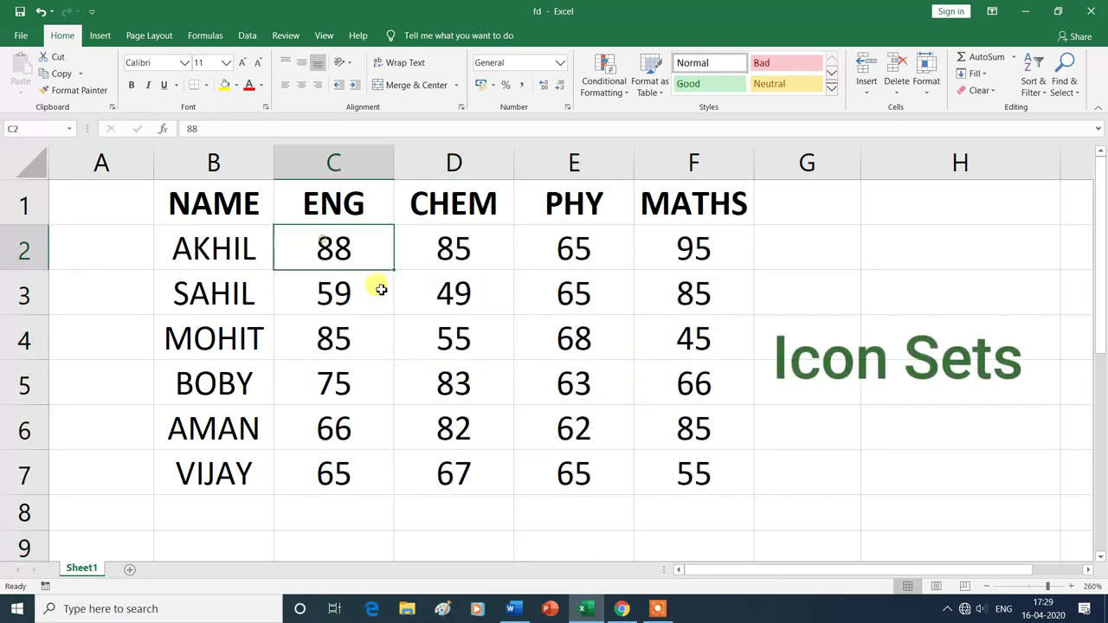
Apply the 3 Arrows (Colored) icon set to C2:F7, then reselect the marks.
click(627, 94)
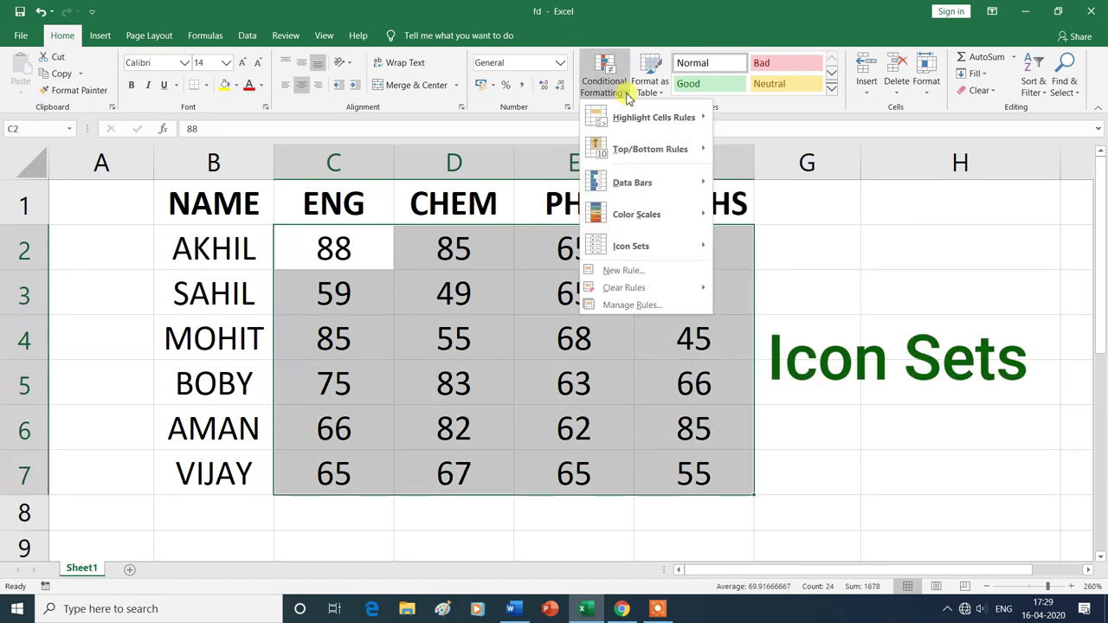
mouse_move(637, 246)
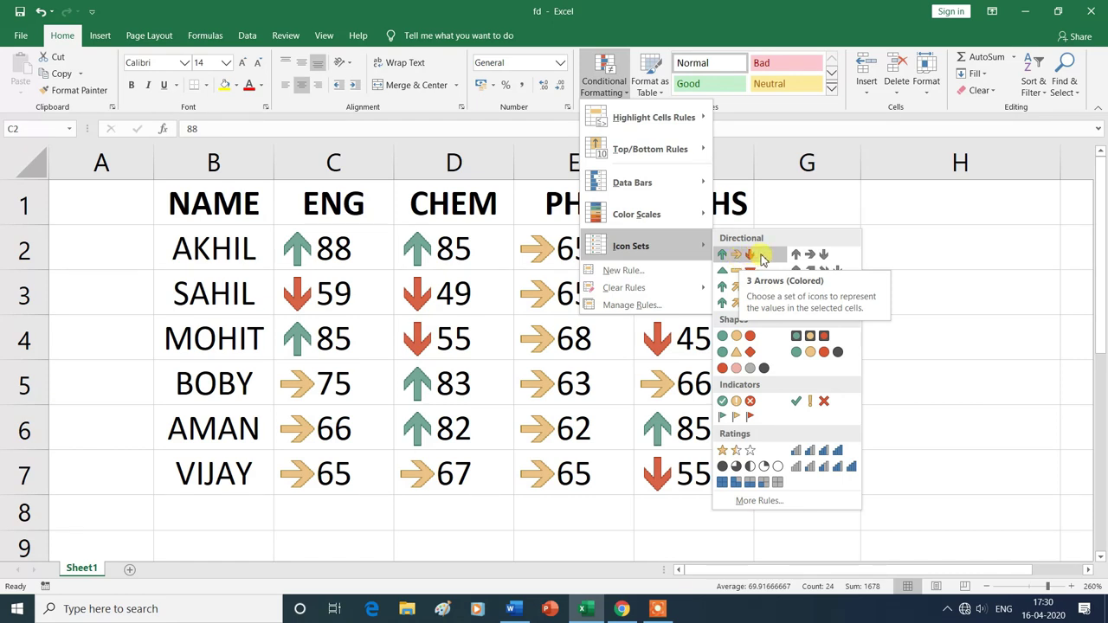
click(762, 258)
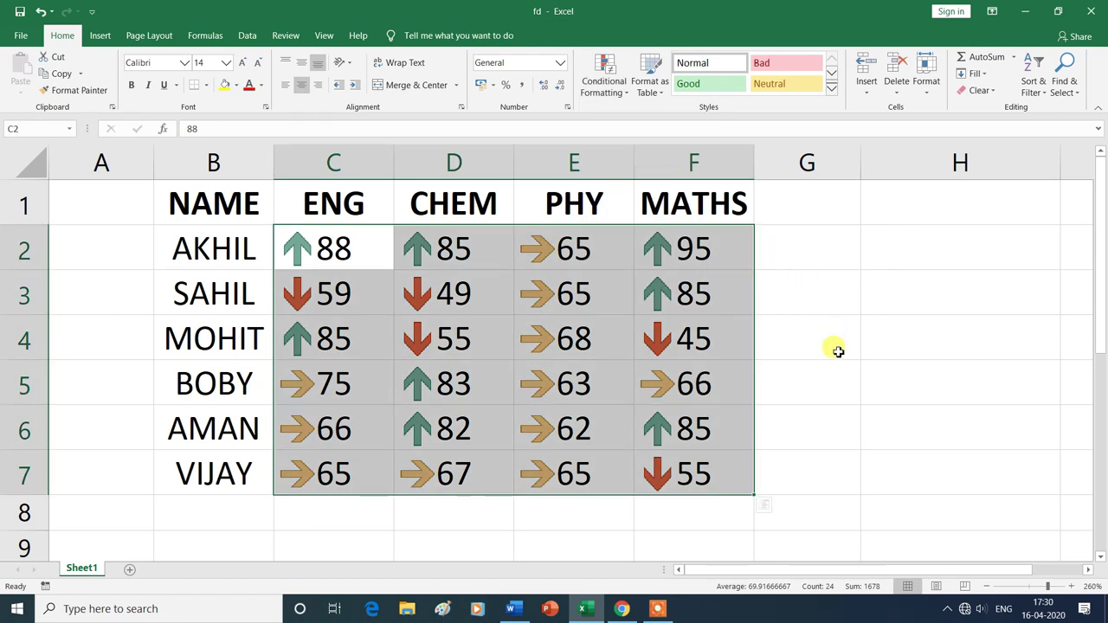
click(829, 467)
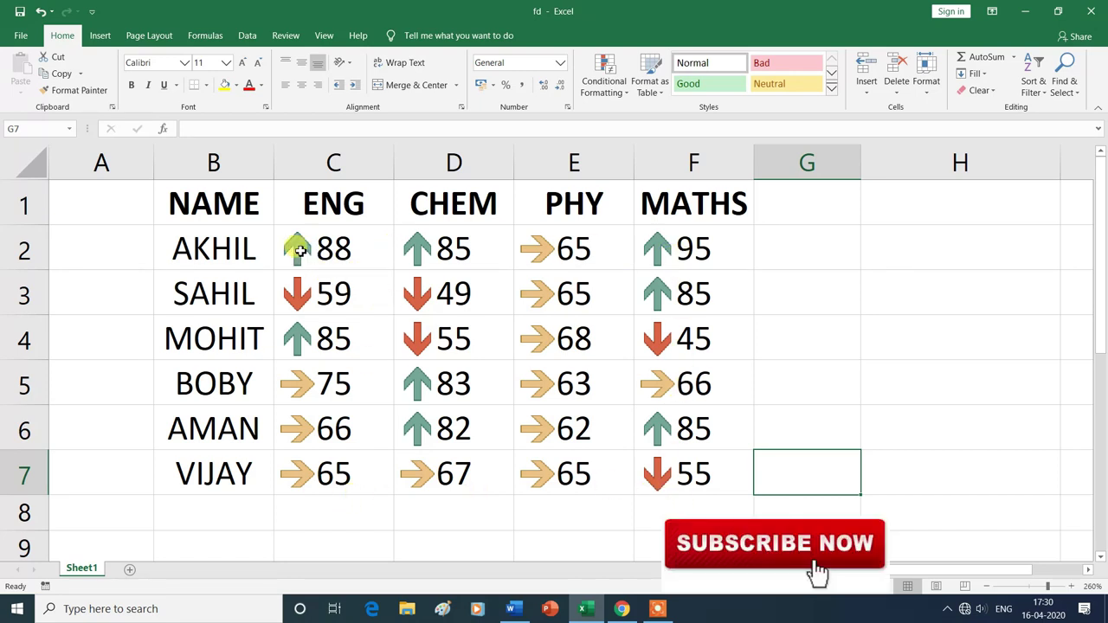
drag(297, 241, 658, 472)
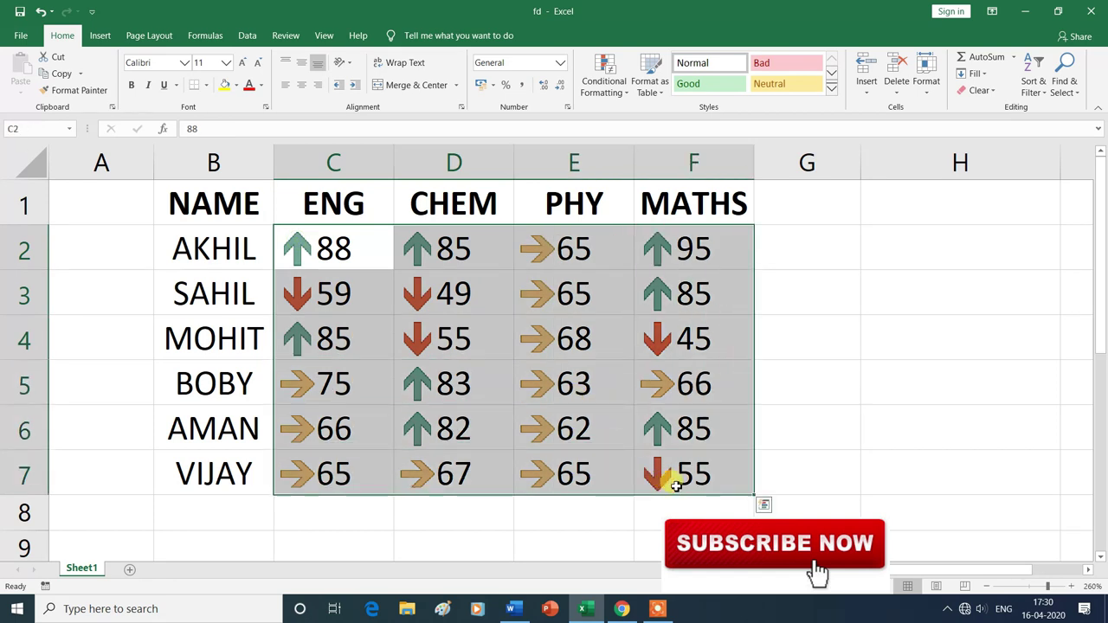
Switch the marks' icons from arrows to the 3 Triangles icon set.
click(627, 93)
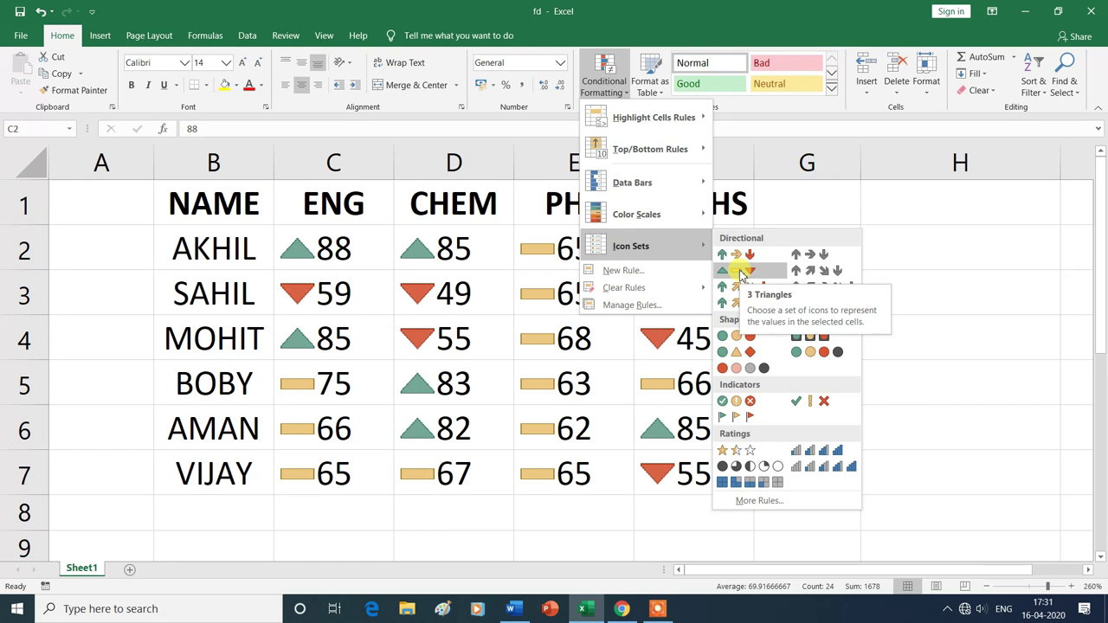
click(741, 272)
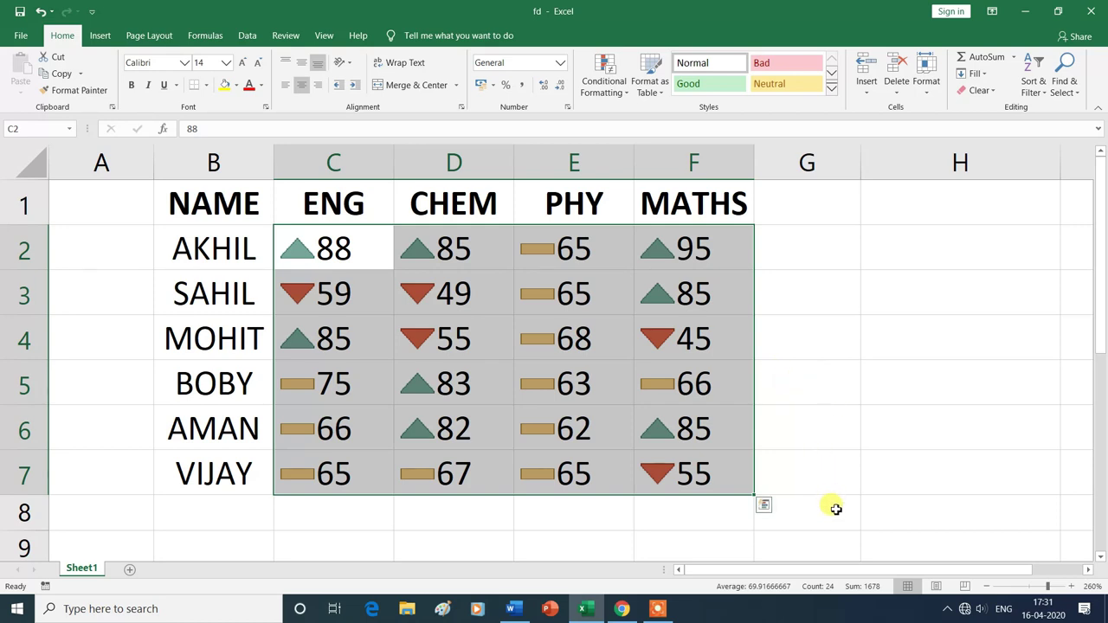
click(809, 542)
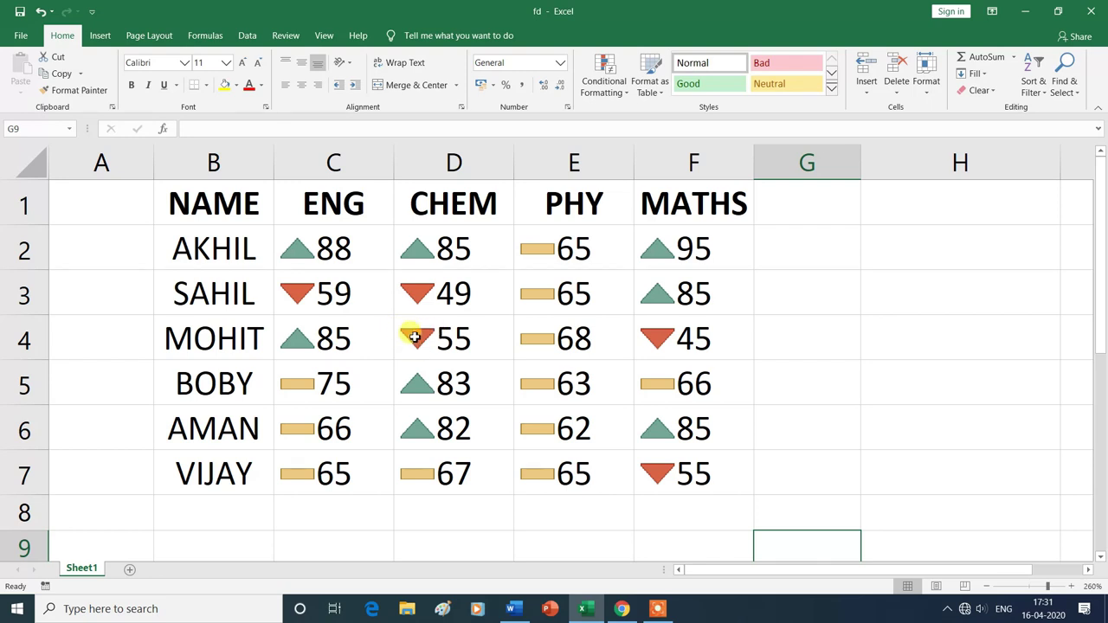
Select C2:F7 and apply the 3 Traffic Lights (Unrimmed) icon set.
mouse_move(315, 236)
mouse_down()
mouse_move(654, 408)
mouse_move(675, 459)
mouse_up()
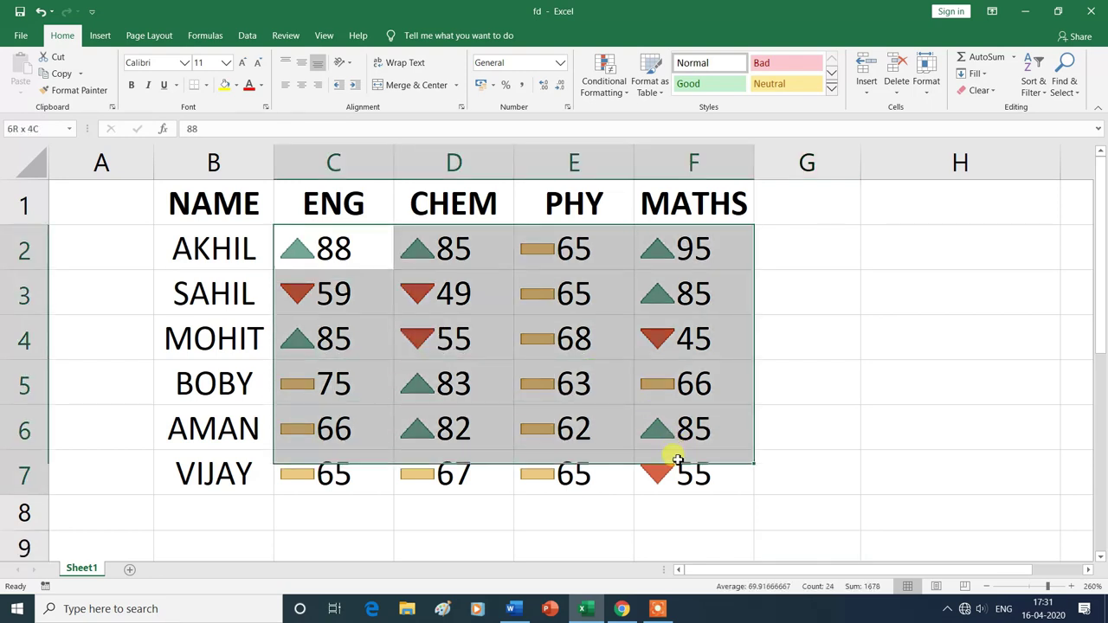
click(627, 93)
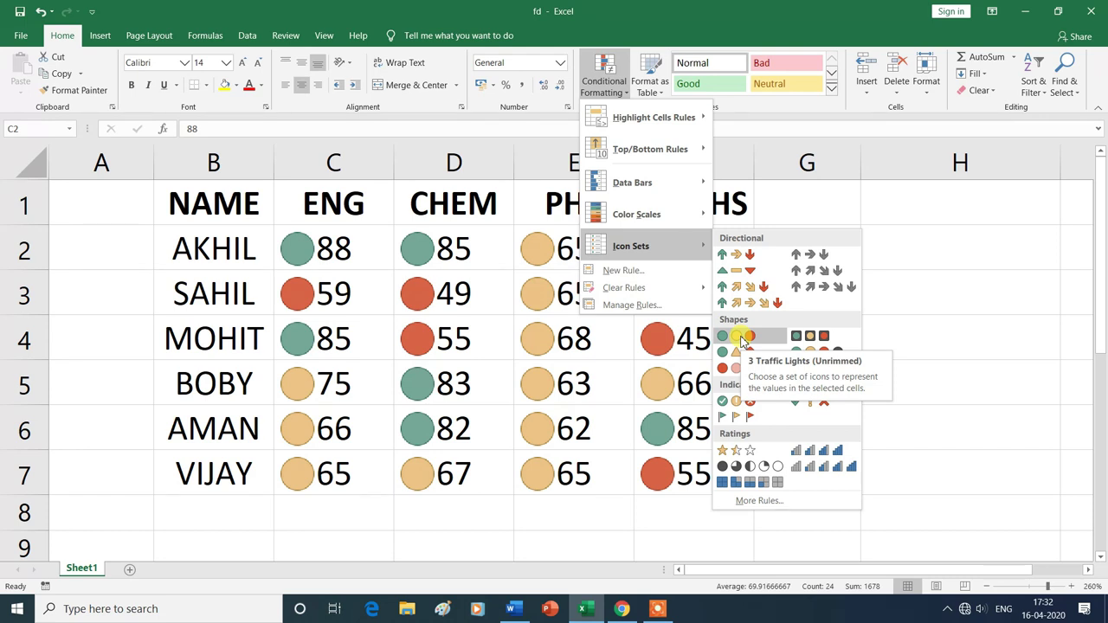
click(742, 340)
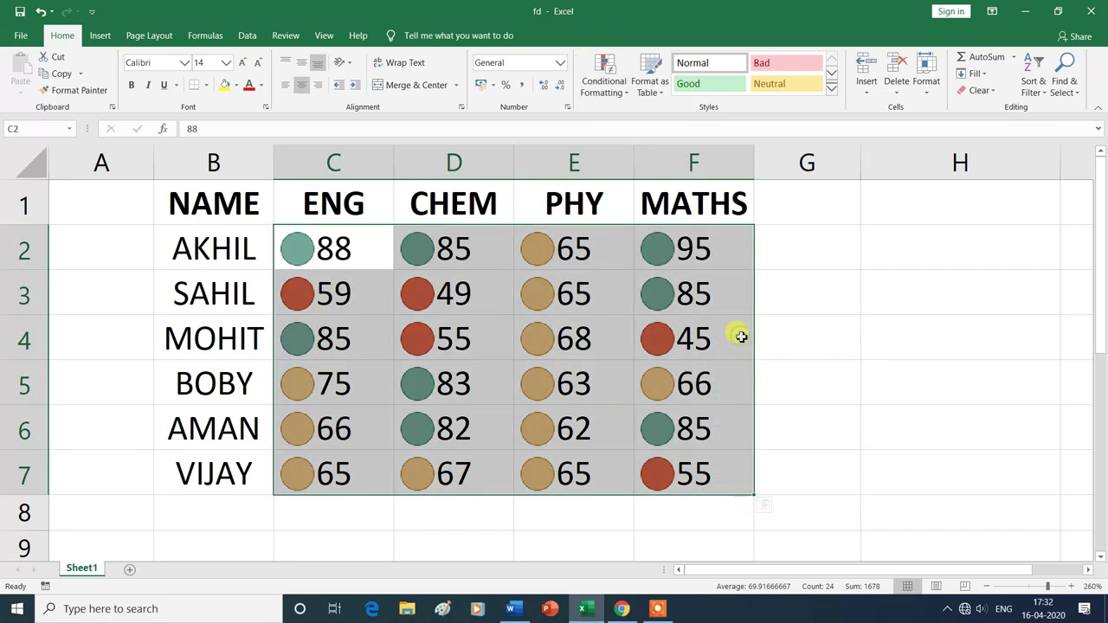
click(679, 543)
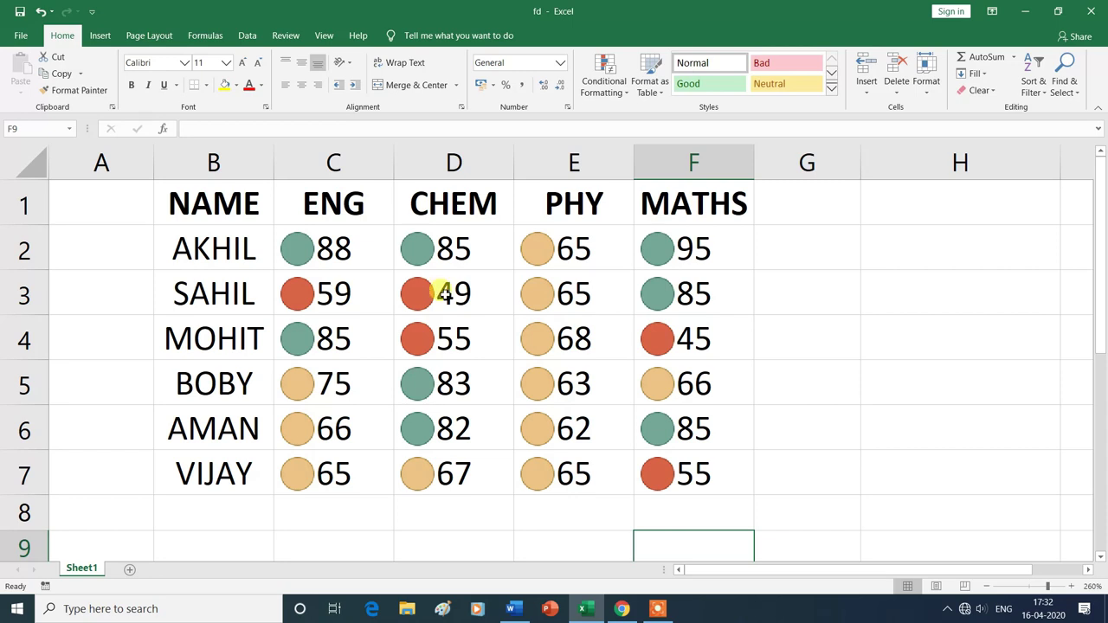
Select C2:F7 and apply the 3 Symbols (Circled) tick, exclamation and cross icons.
drag(312, 251, 658, 472)
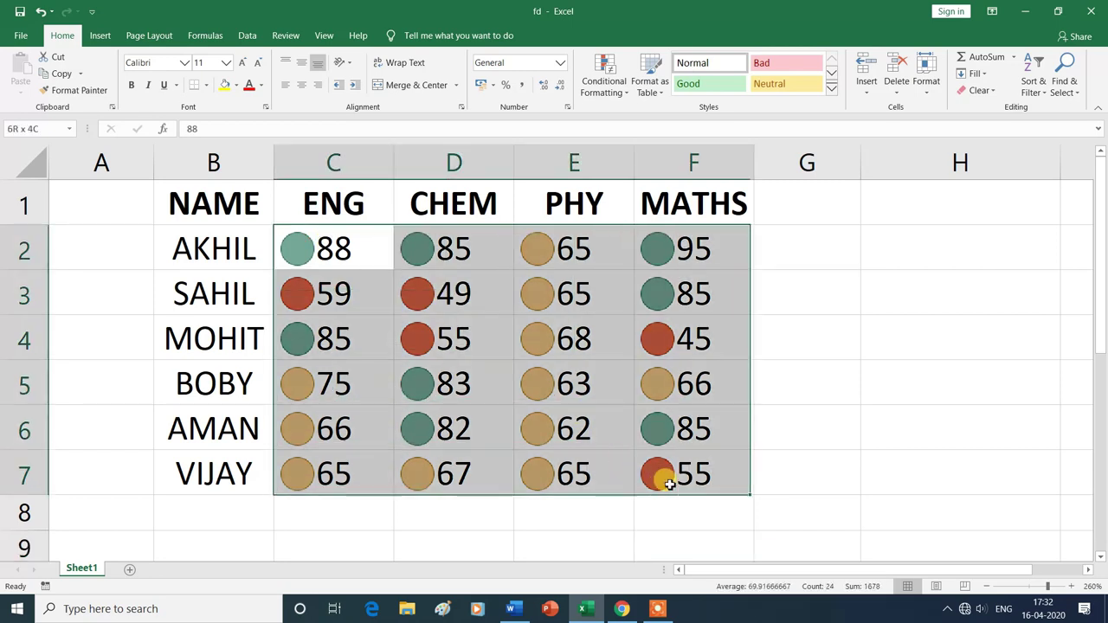
click(608, 87)
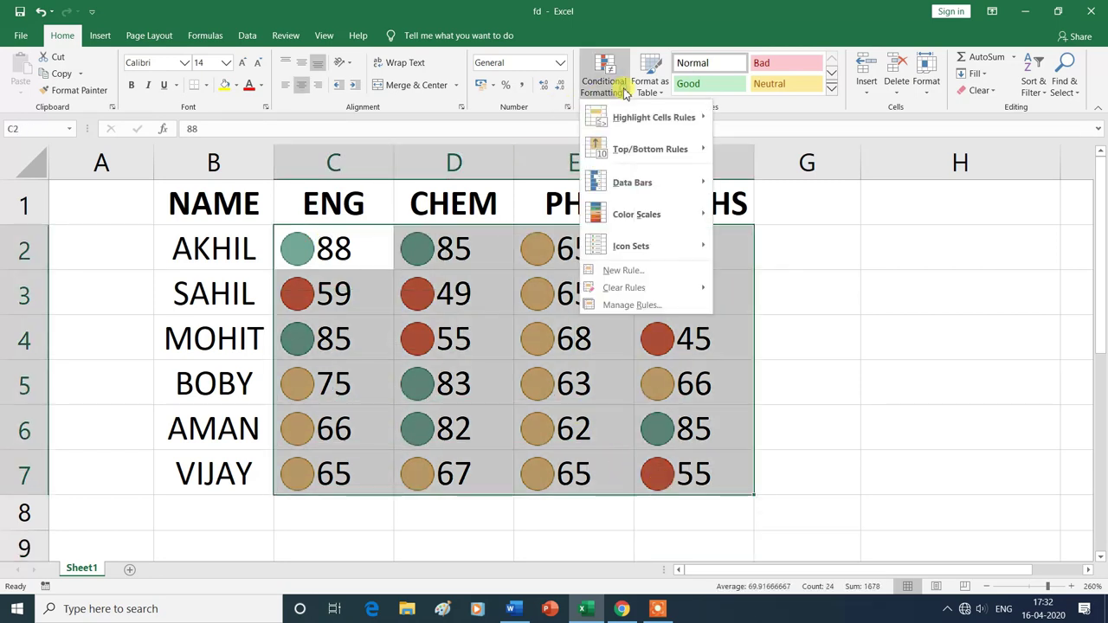
mouse_move(632, 251)
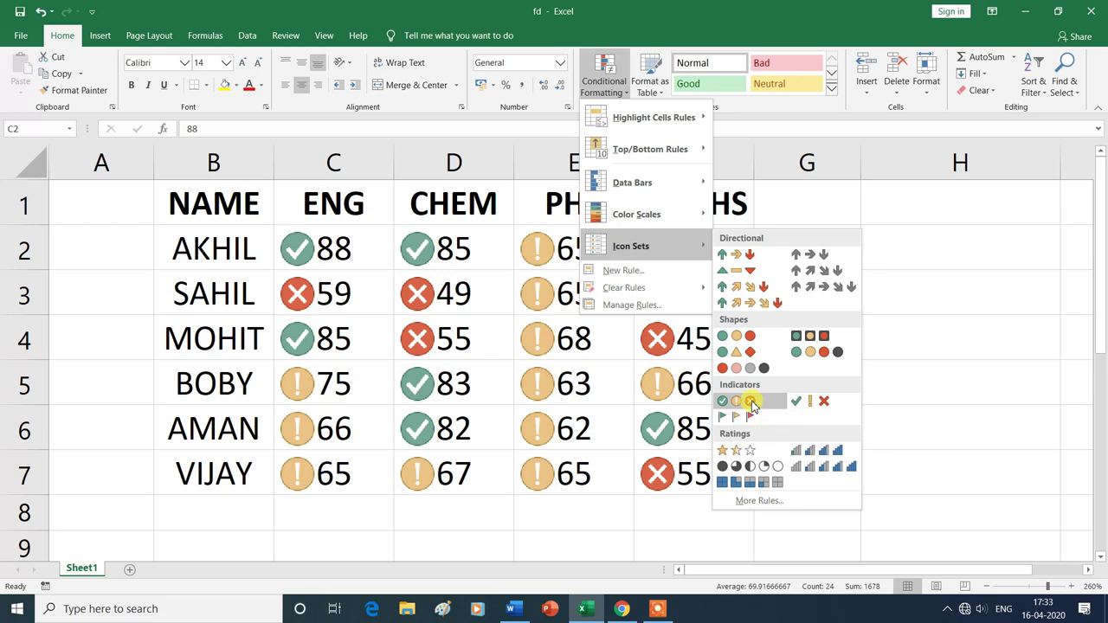
click(753, 405)
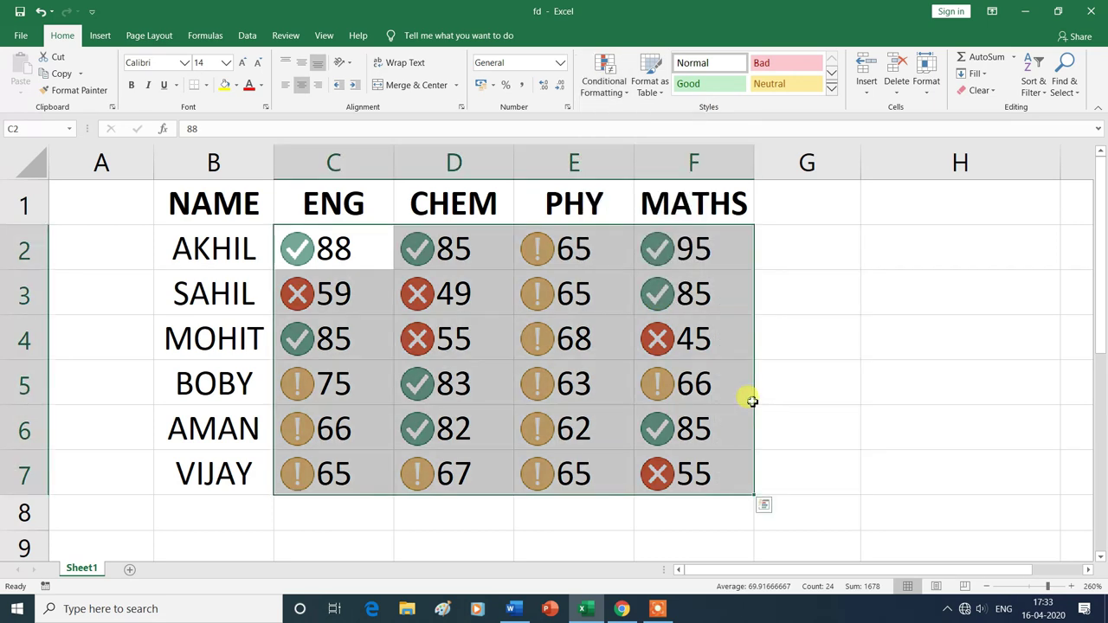
click(696, 541)
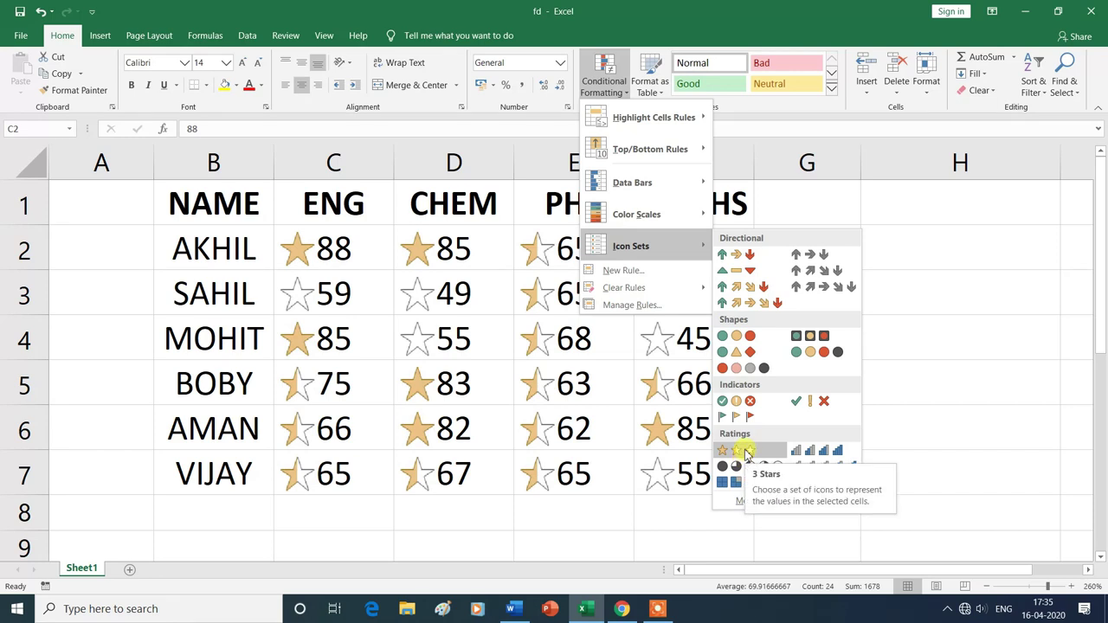
Apply the 3 Stars rating icon set to the marks and view the stars.
click(745, 452)
click(680, 541)
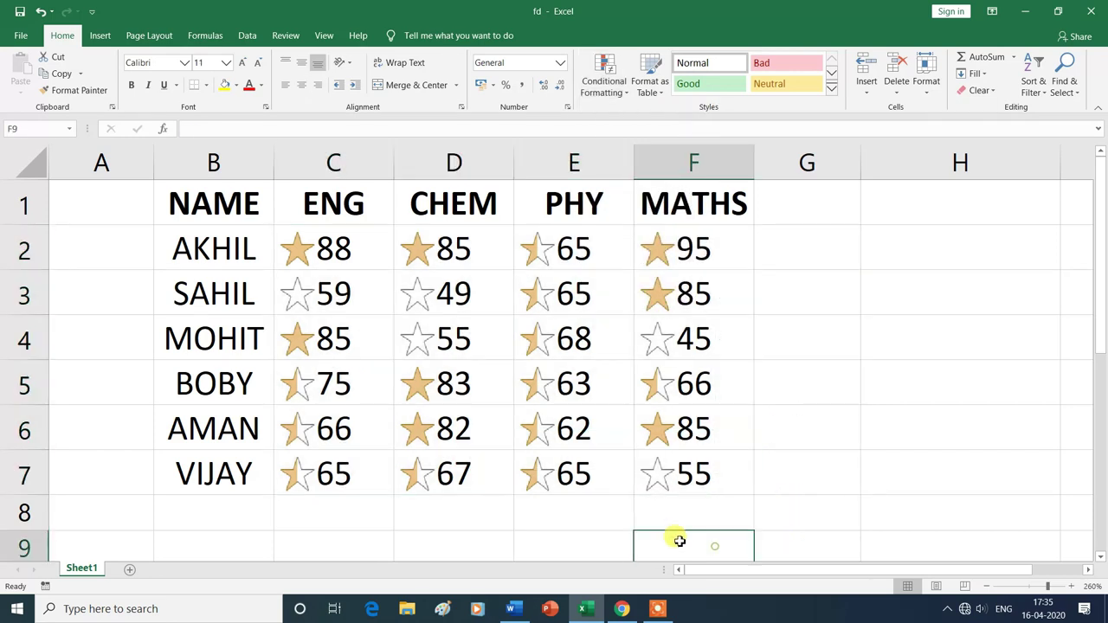